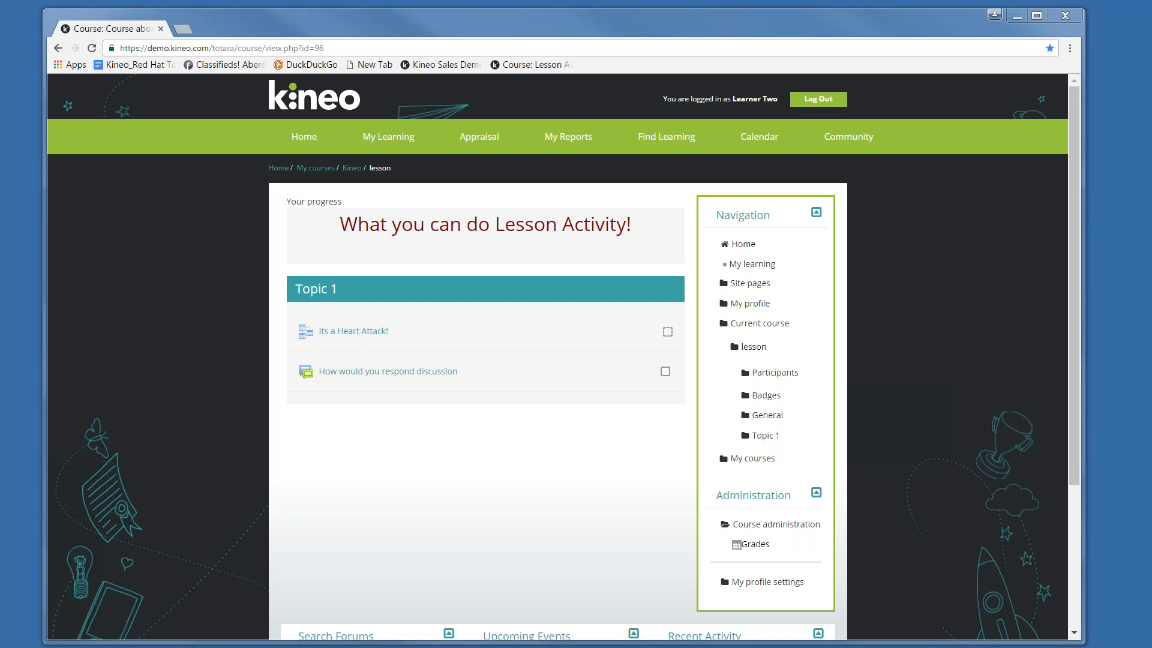
# Step: Open the Its a Heart Attack! lesson, start its Heart Attack Sample Video and pause it after a few seconds
pyautogui.click(364, 331)
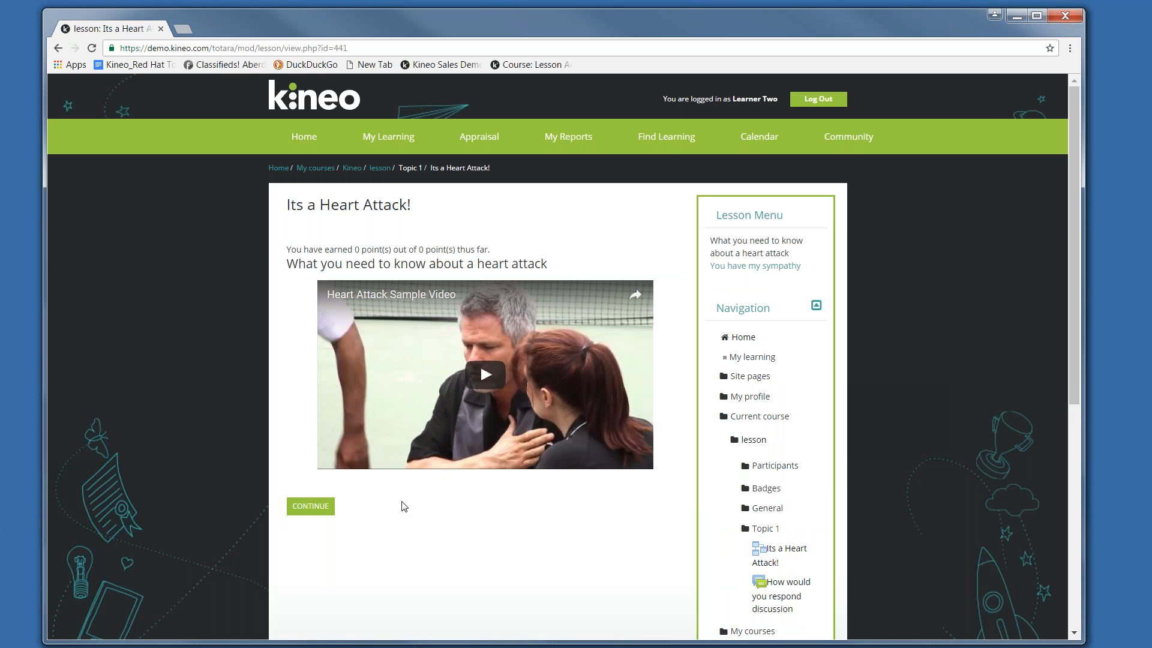
pyautogui.click(480, 366)
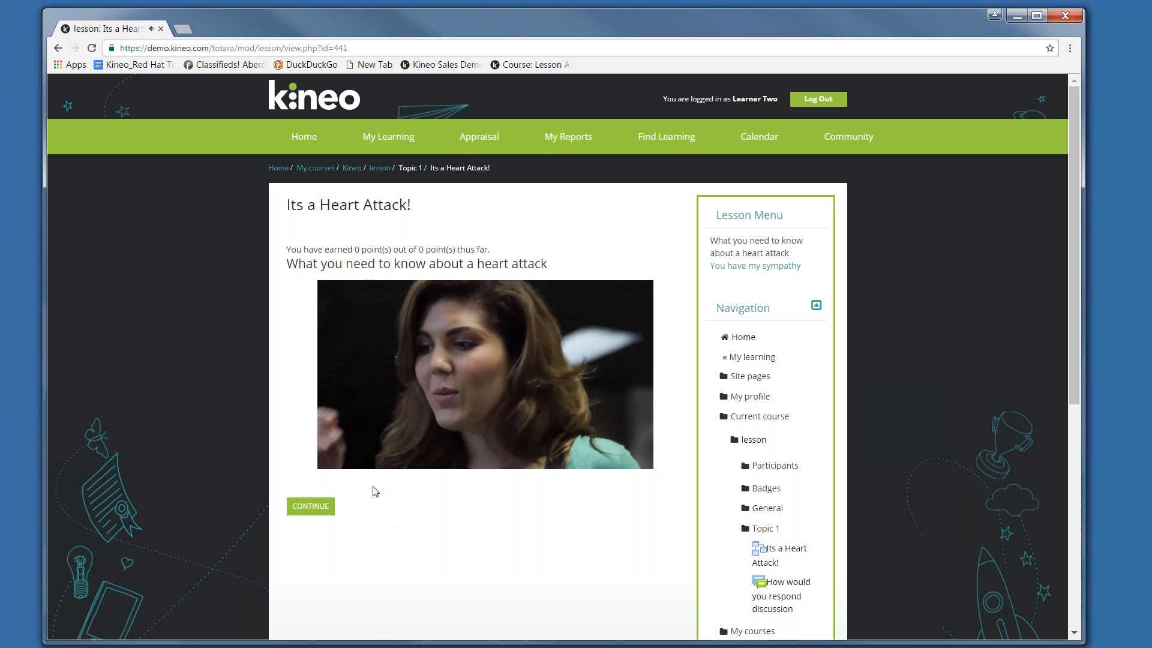
pyautogui.moveTo(338, 460)
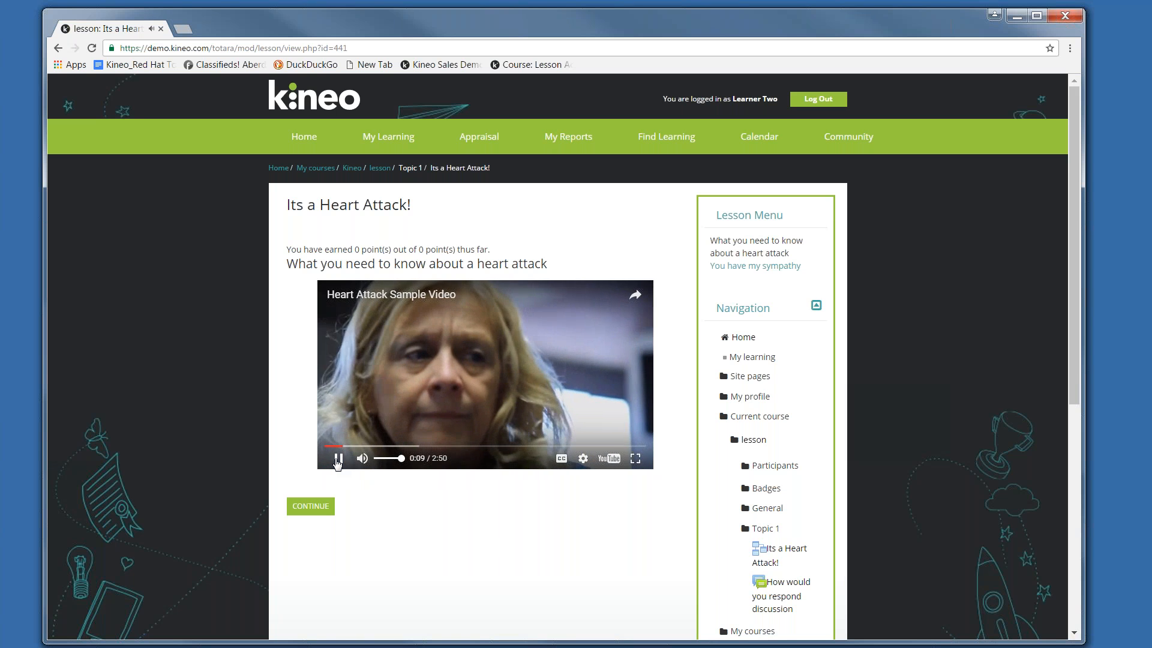
pyautogui.click(338, 460)
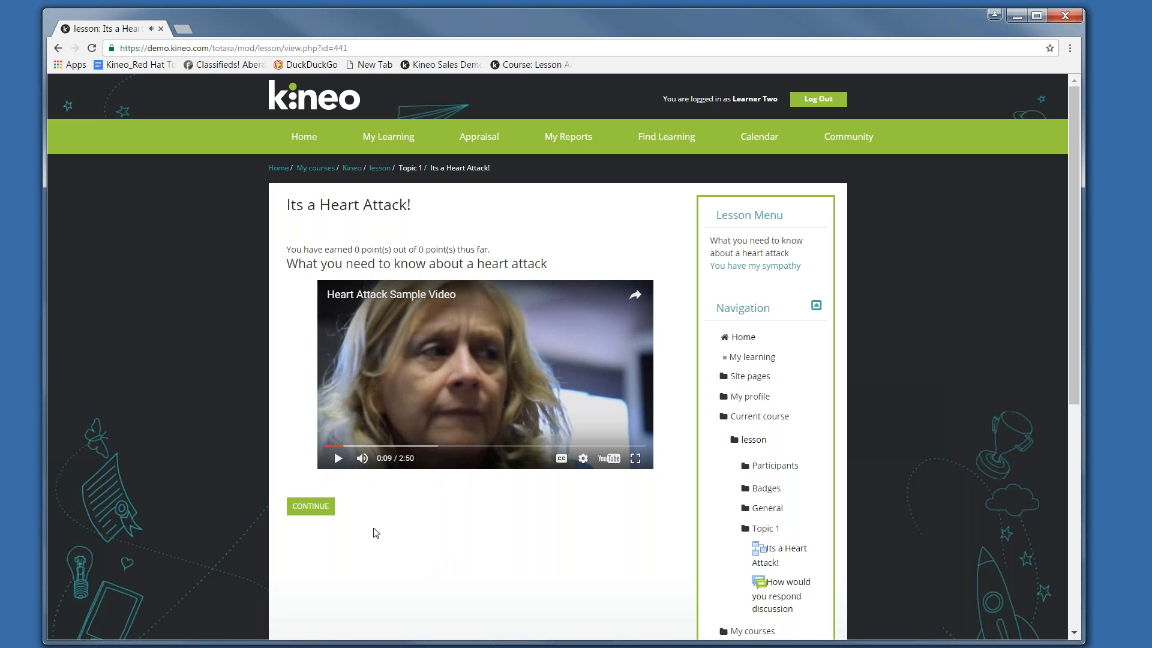
# Step: Continue to the question about the confused grandfather and submit Call 911 as the answer
pyautogui.click(326, 515)
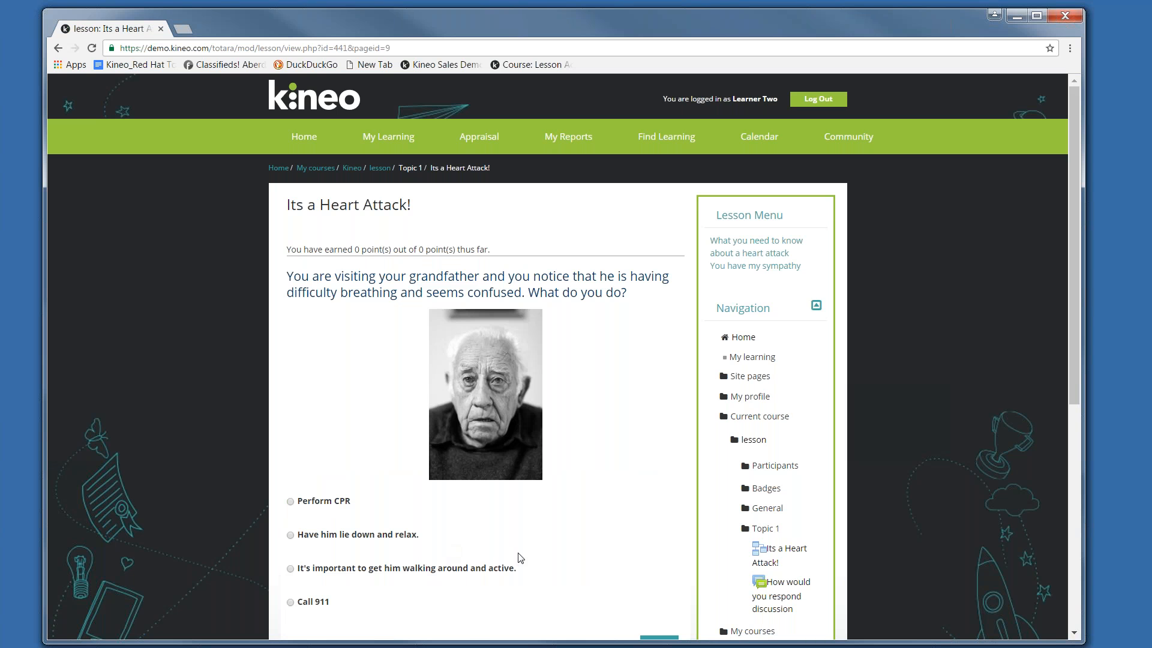
pyautogui.scroll(-2, 528, 558)
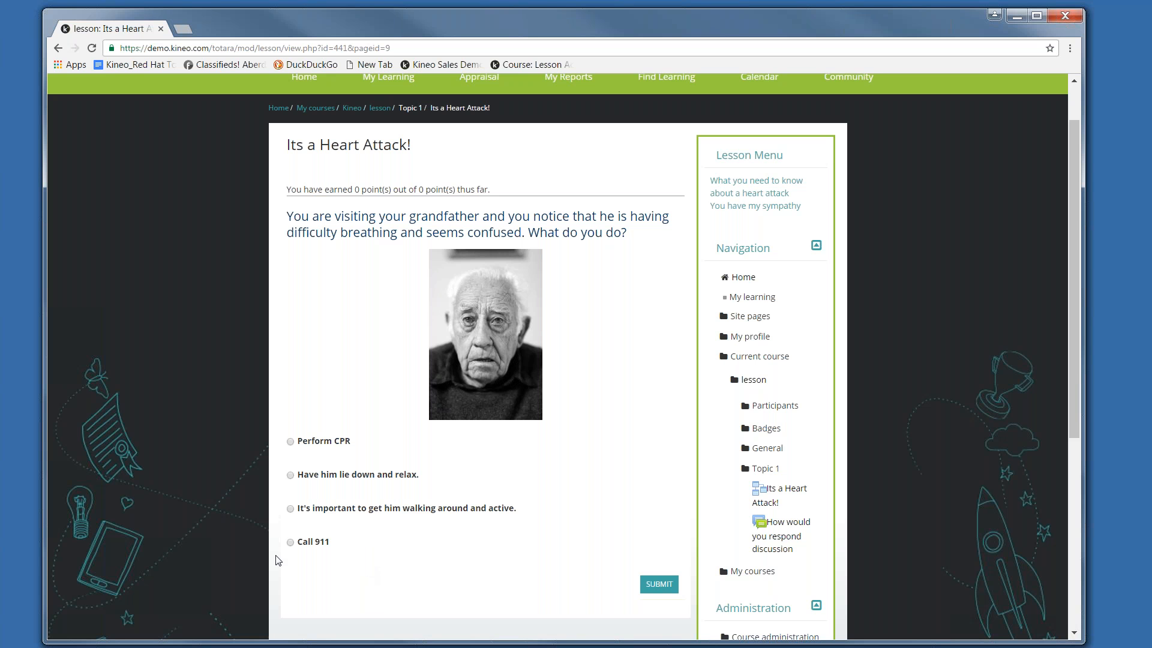
pyautogui.click(291, 544)
pyautogui.click(658, 591)
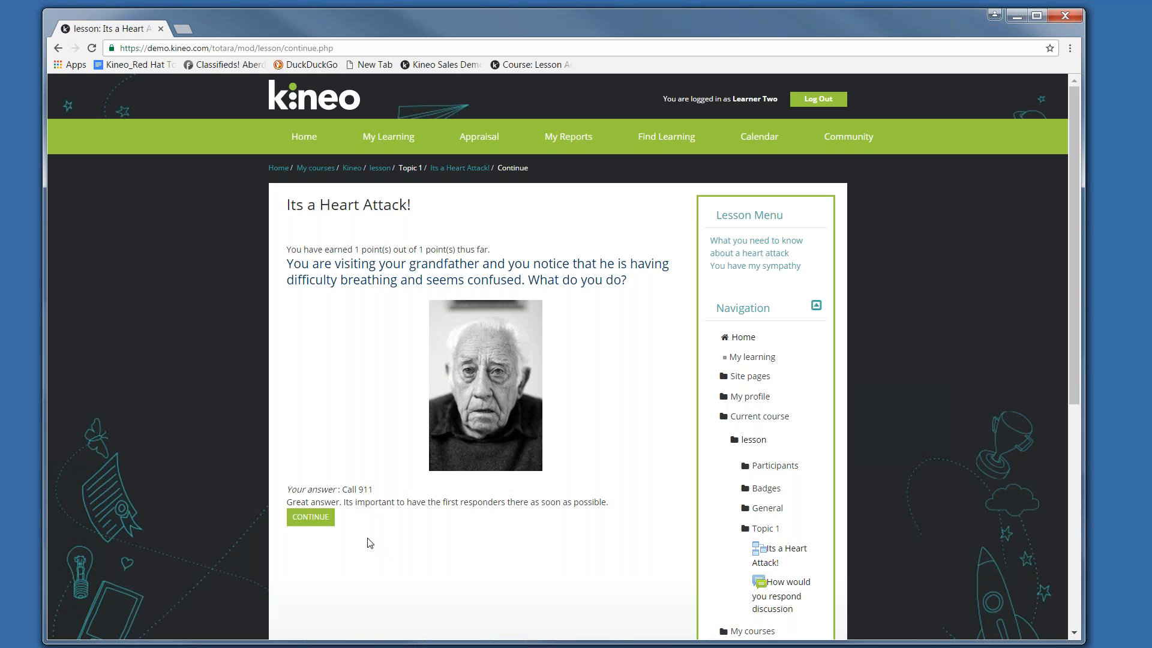
# Step: Continue to the CPR essay question and submit the answer "1. Lie him down, start breathing reps, breathe into his mouth"
pyautogui.click(321, 525)
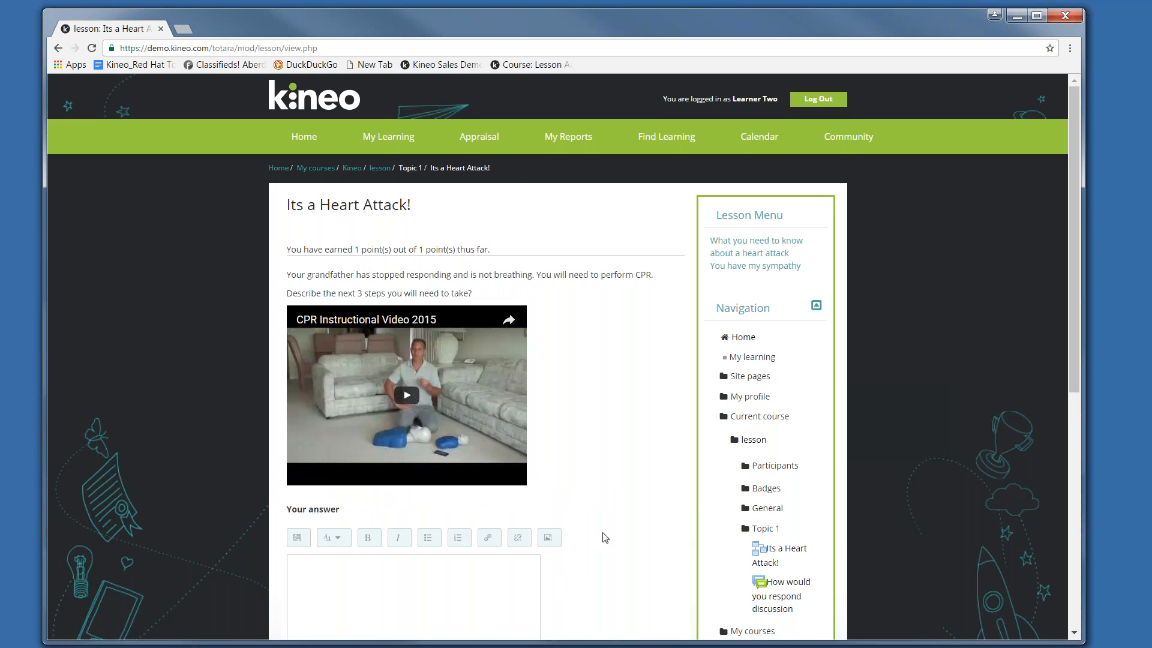
pyautogui.scroll(-1, 601, 534)
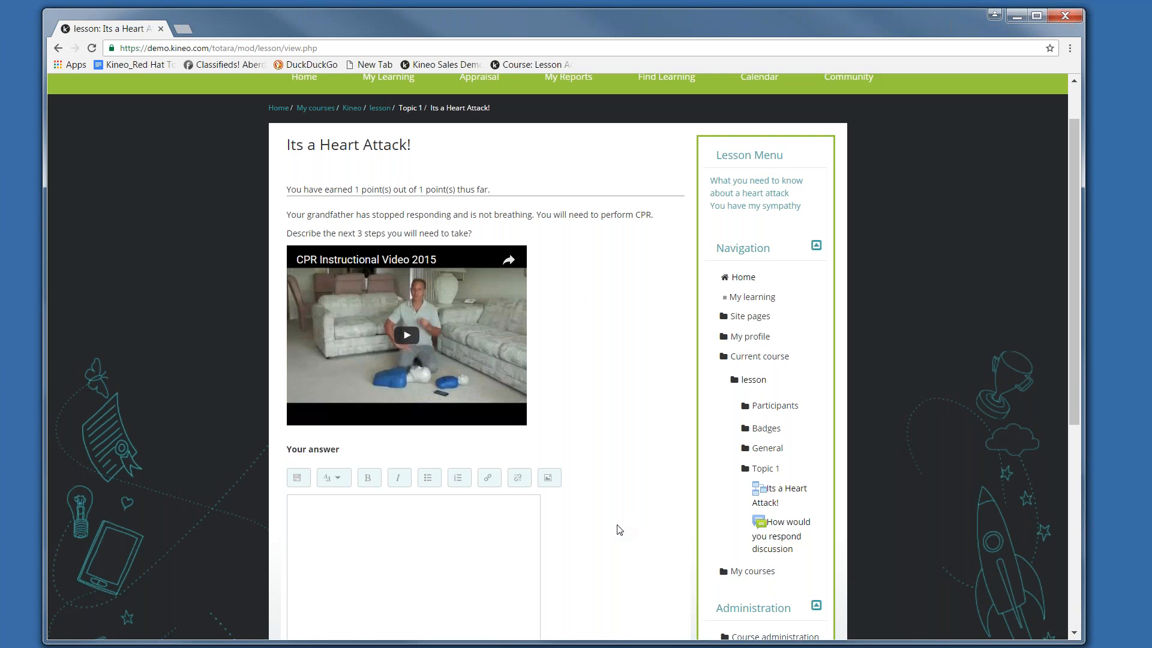
pyautogui.scroll(-1, 620, 529)
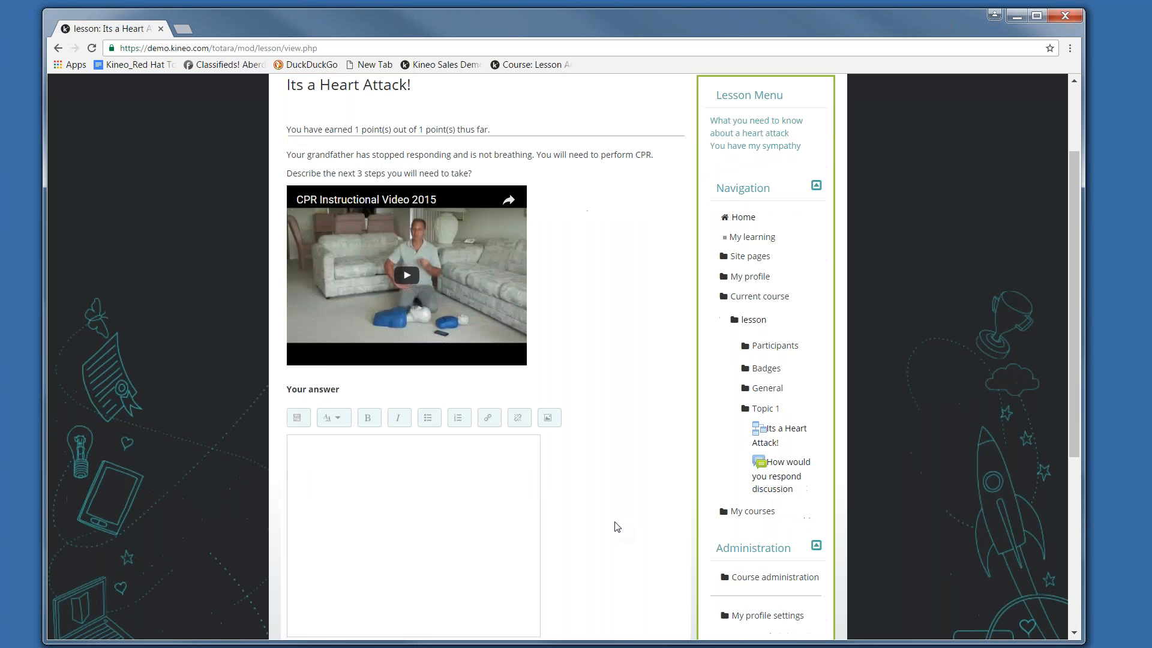
pyautogui.scroll(-1, 616, 527)
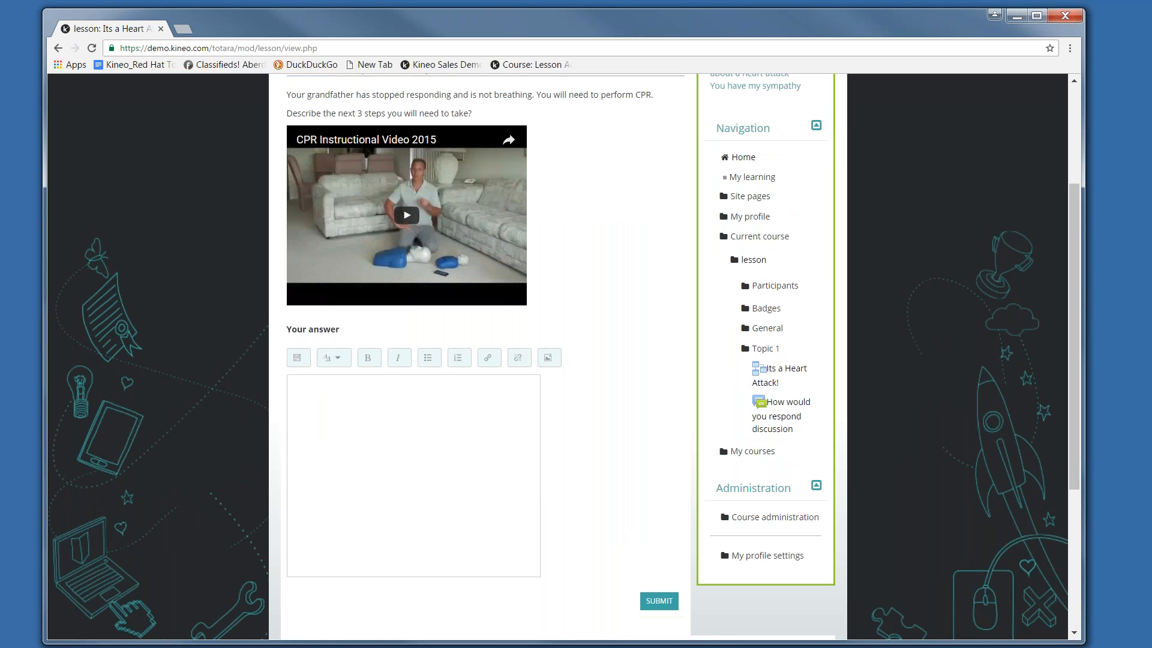
pyautogui.write('1. Lie him down, start breathing reps.')
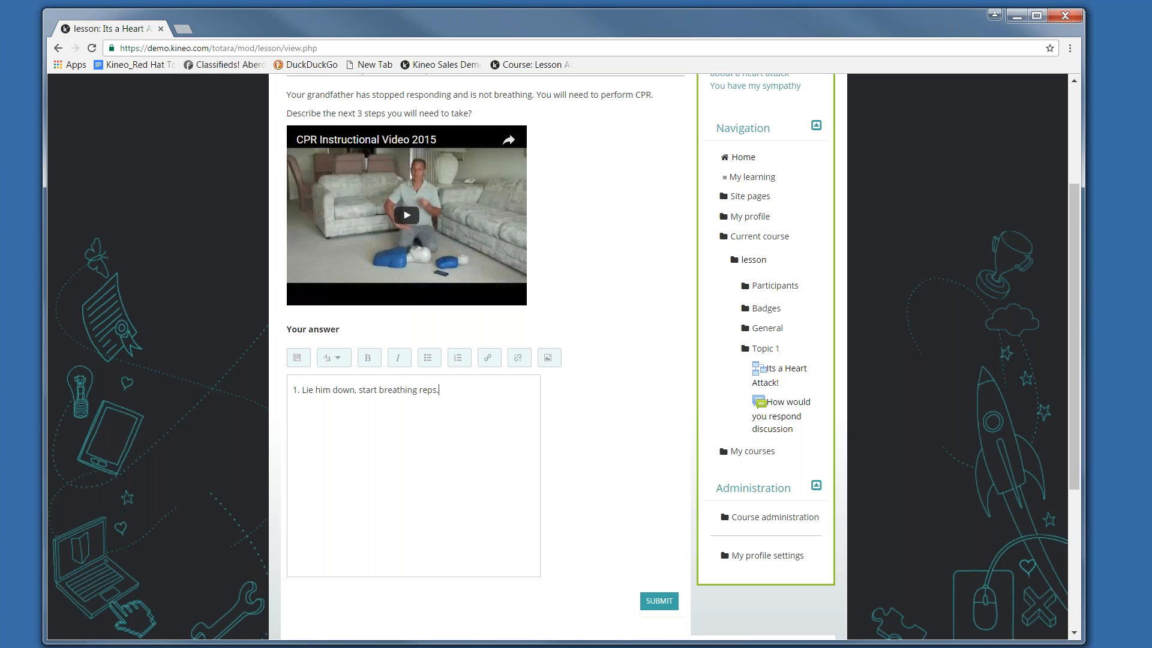
pyautogui.press('BackSpace')
pyautogui.write('breathe into his mouth')
pyautogui.click(661, 604)
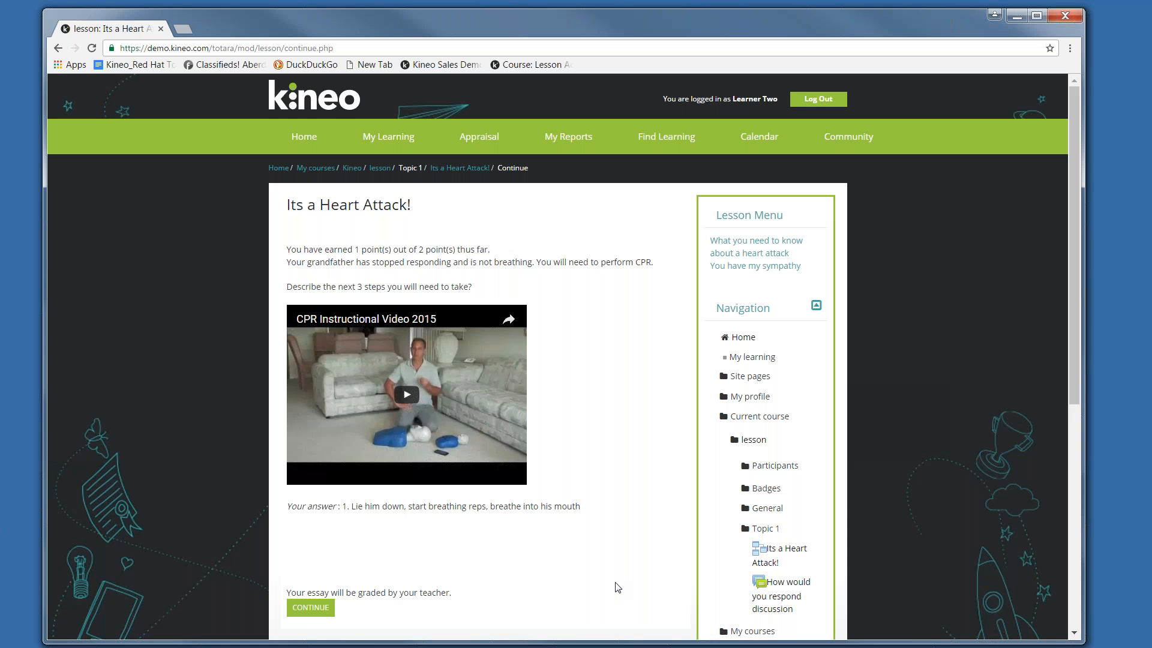
# Step: Continue to the end of the lesson and view the learner's grades for the course
pyautogui.scroll(-2, 617, 587)
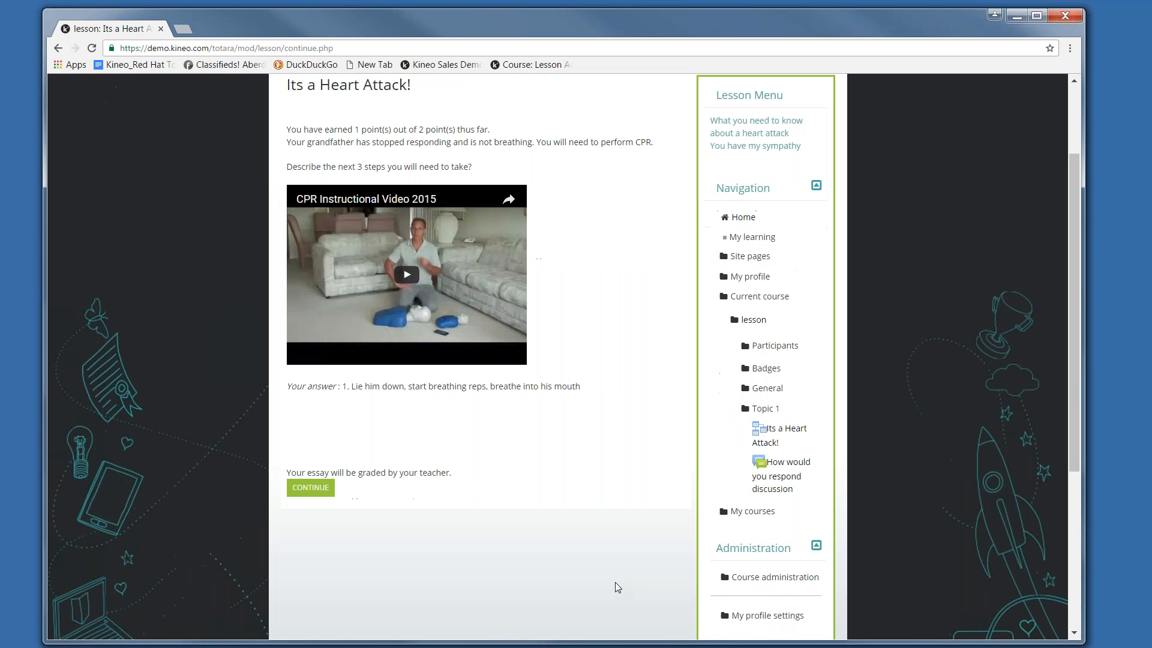
pyautogui.click(326, 495)
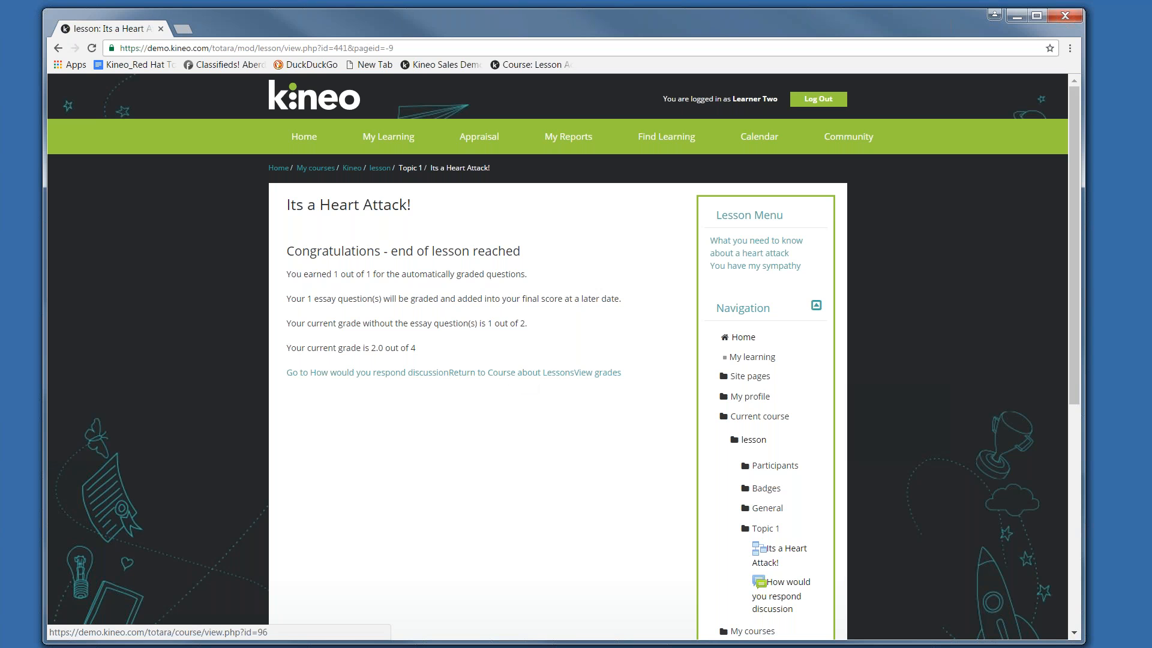
pyautogui.click(602, 378)
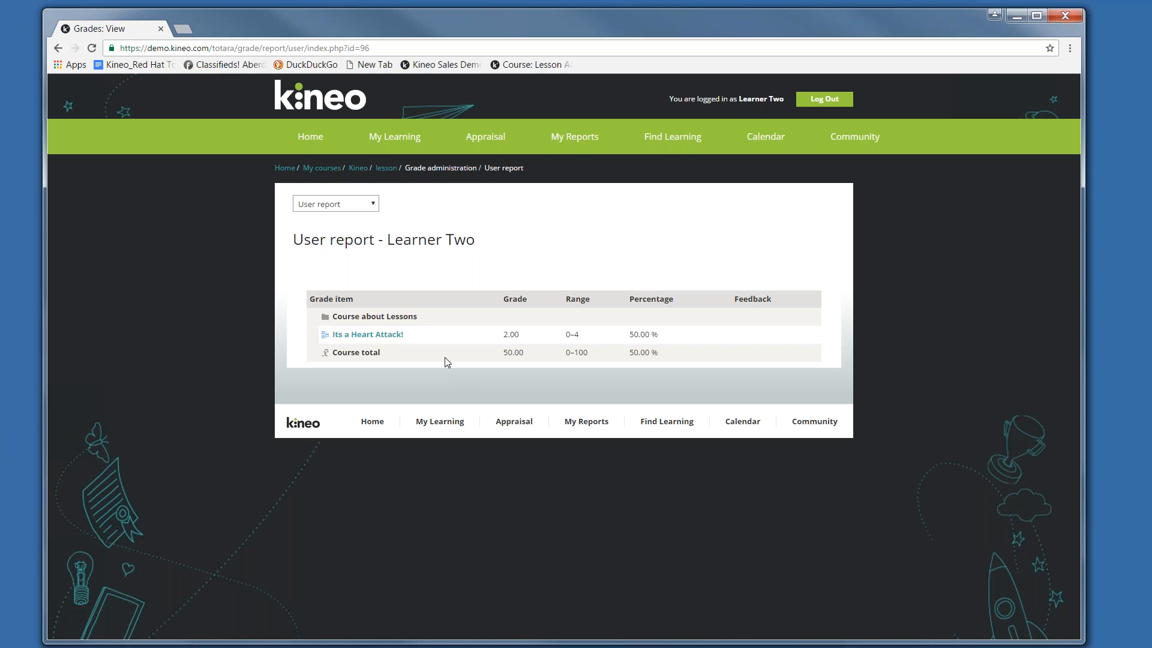
# Step: Return to the lesson's end page, go to the How would you respond discussion forum and open the Heart Attack thread
pyautogui.click(58, 48)
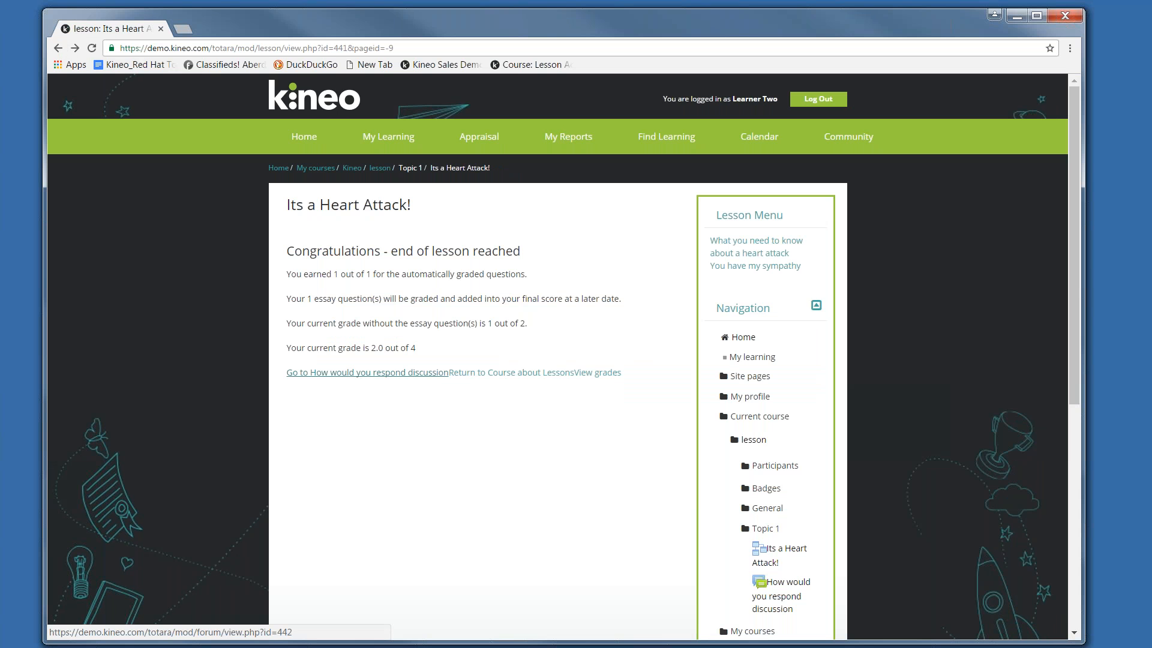
pyautogui.click(337, 375)
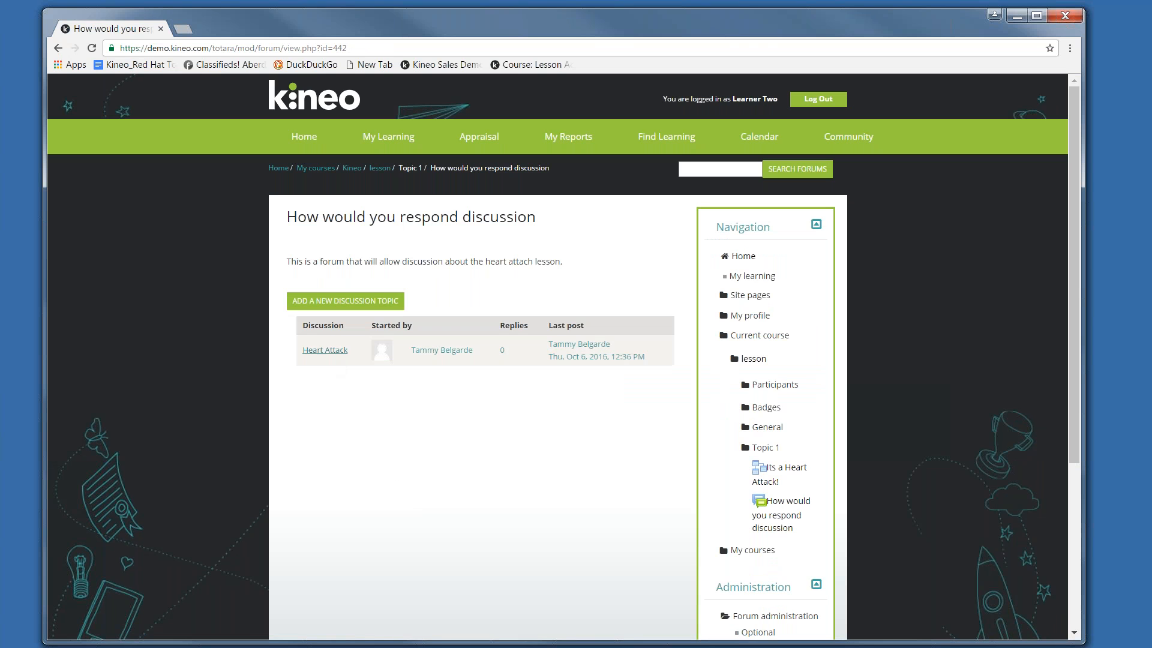
pyautogui.click(325, 350)
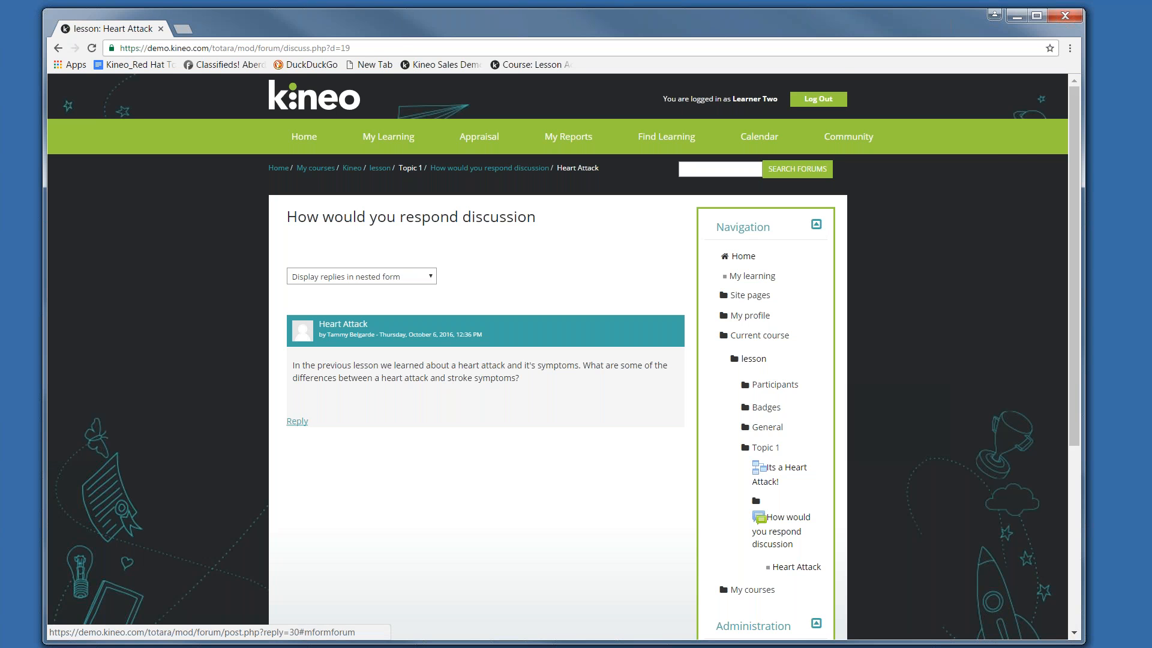
# Step: Reply to the Heart Attack post with "This is my response to the quesiton" and post it to the forum
pyautogui.click(297, 421)
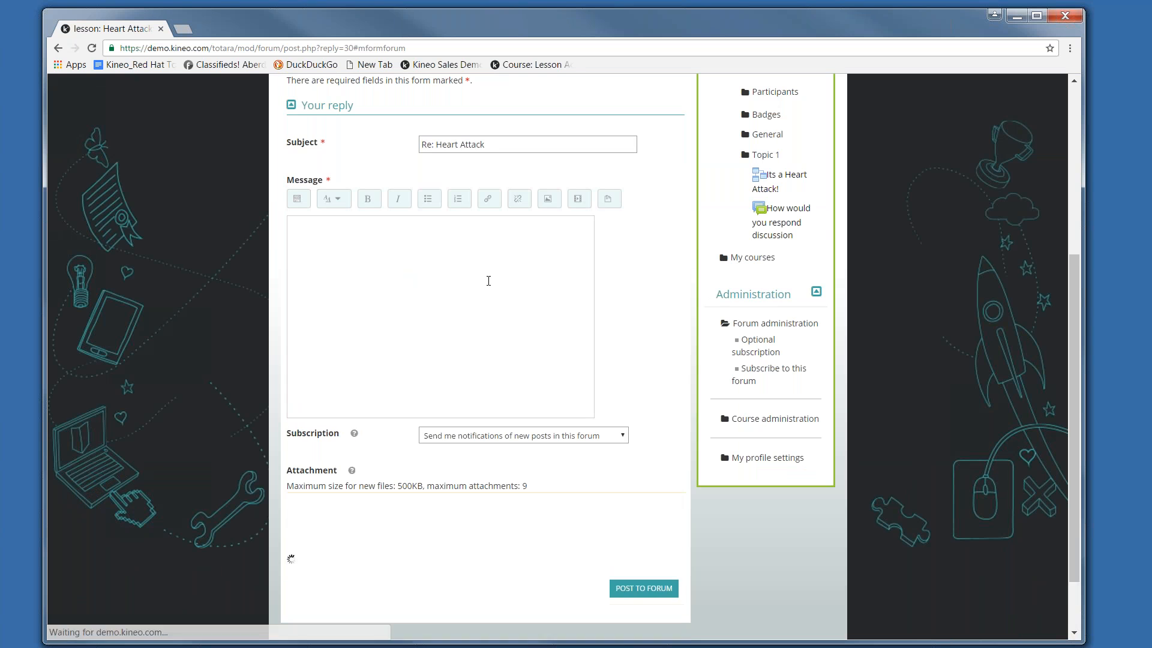
pyautogui.click(489, 281)
pyautogui.write('This is m')
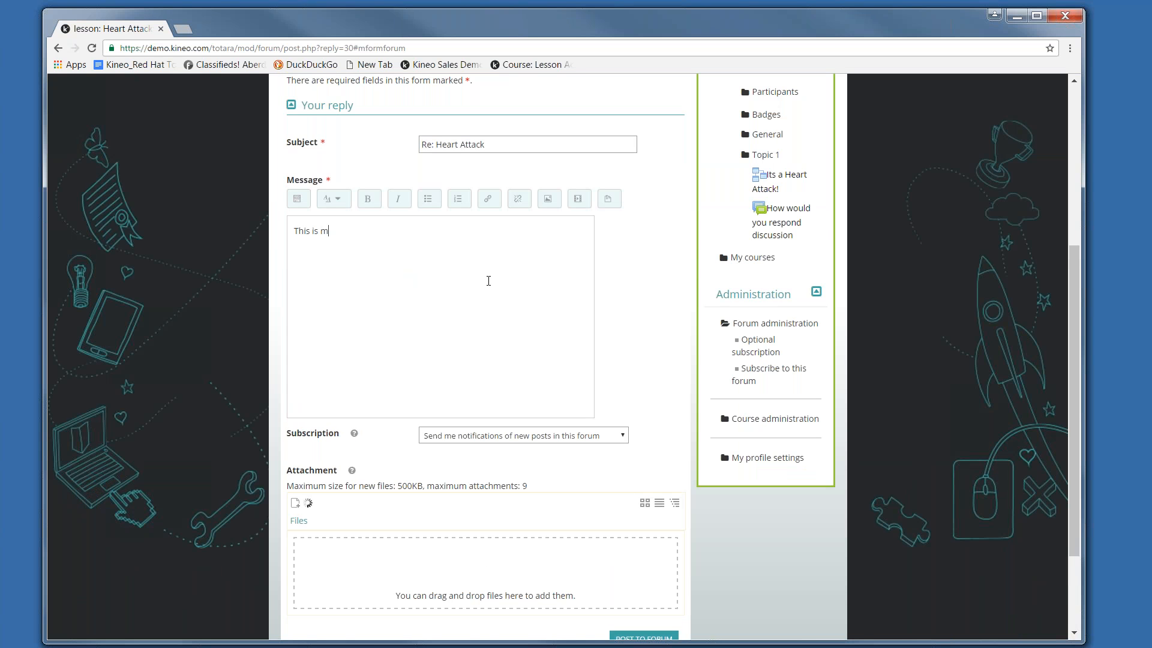
pyautogui.write('y response to the quesiton')
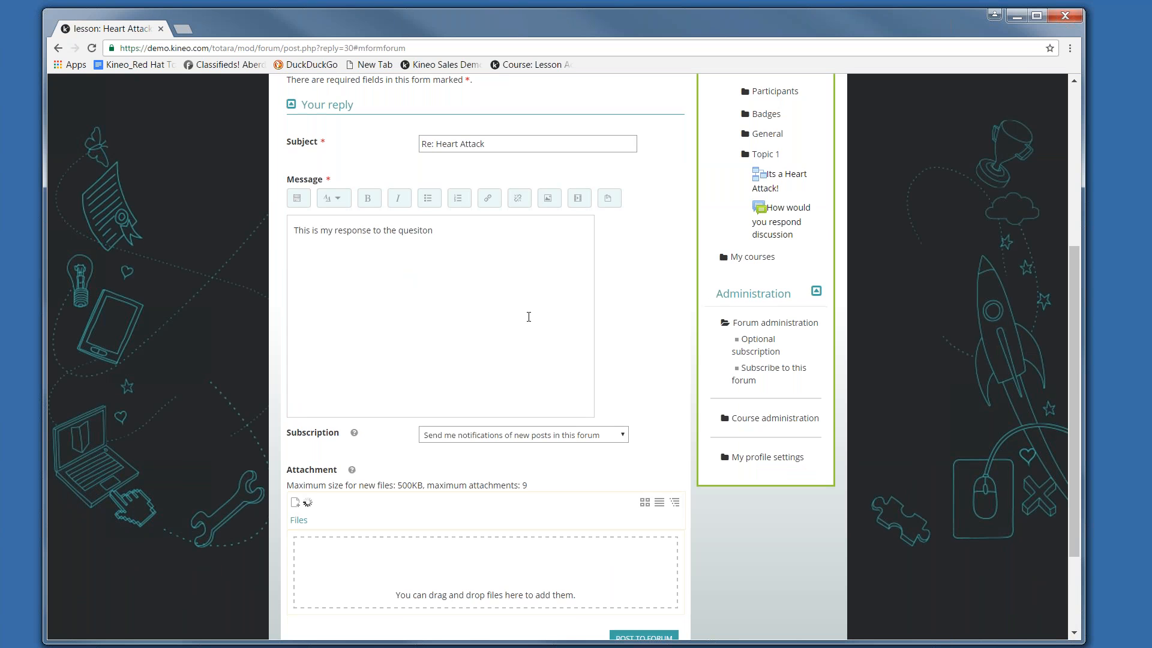
pyautogui.scroll(-2, 529, 317)
pyautogui.click(644, 519)
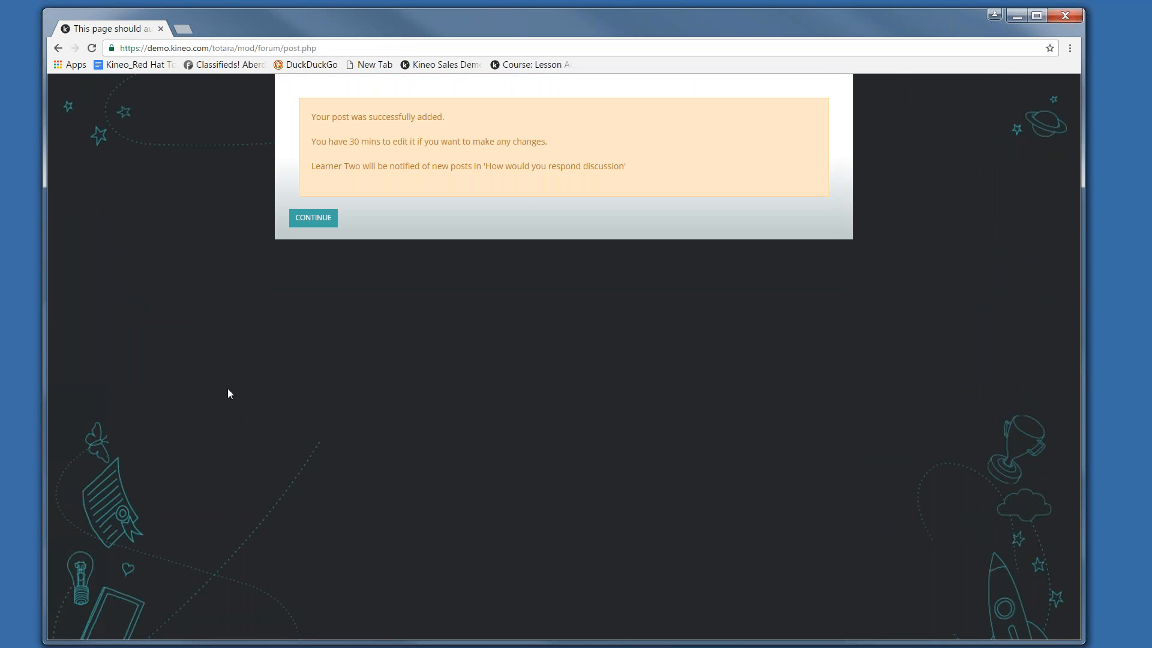
# Step: Continue to the posted reply in the discussion thread and return to the lesson course page
pyautogui.click(309, 217)
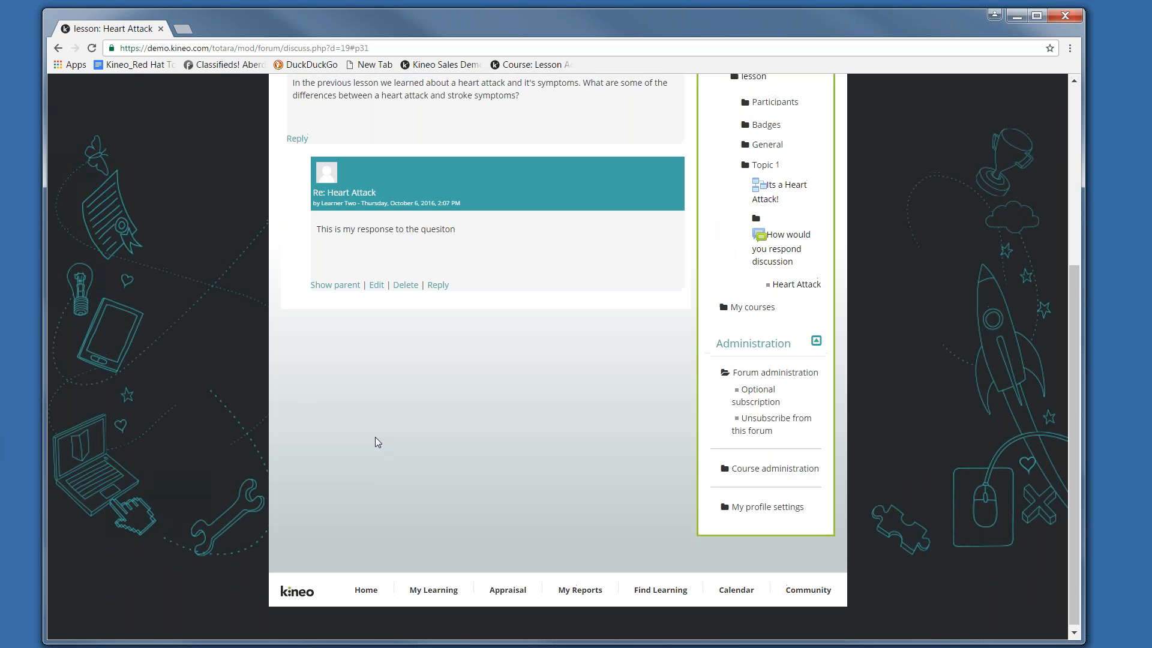
pyautogui.scroll(5, 375, 443)
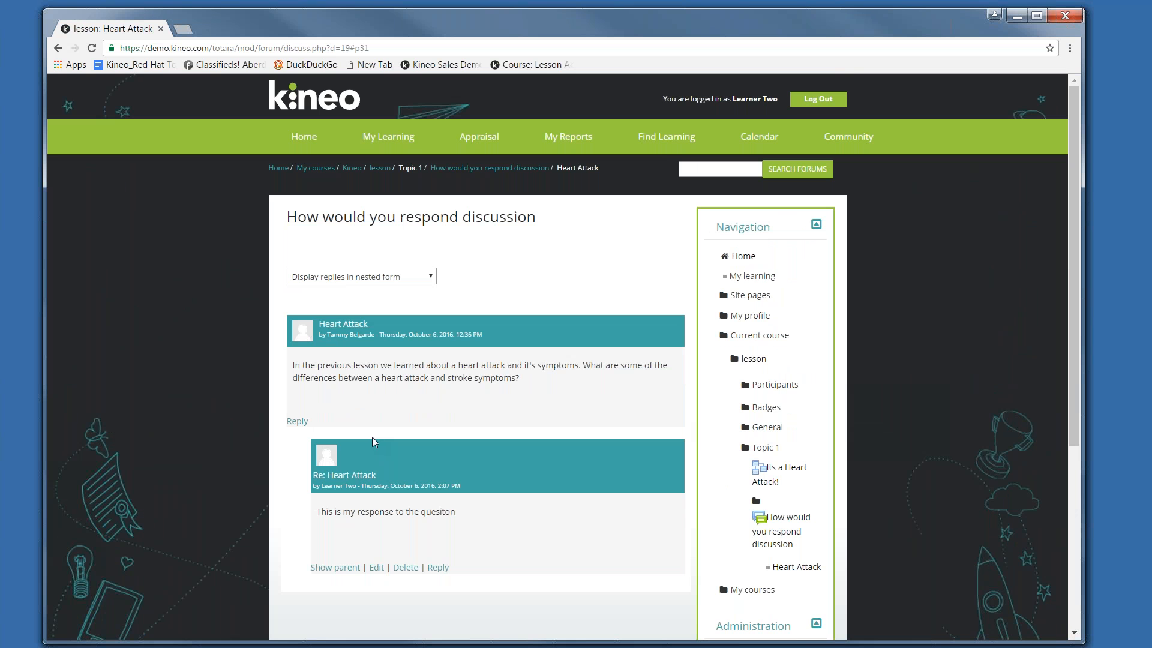
pyautogui.click(381, 168)
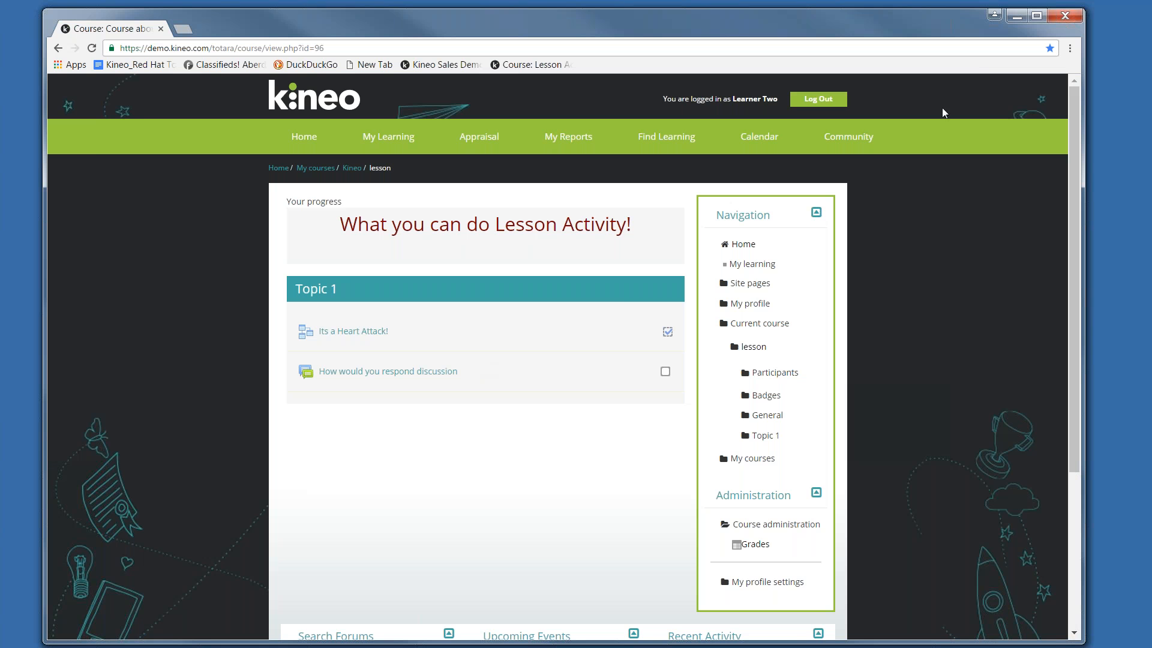
# Step: Minimize the learner's Chrome window and enlarge the instructor's Firefox window with the same course to full screen
pyautogui.click(1015, 20)
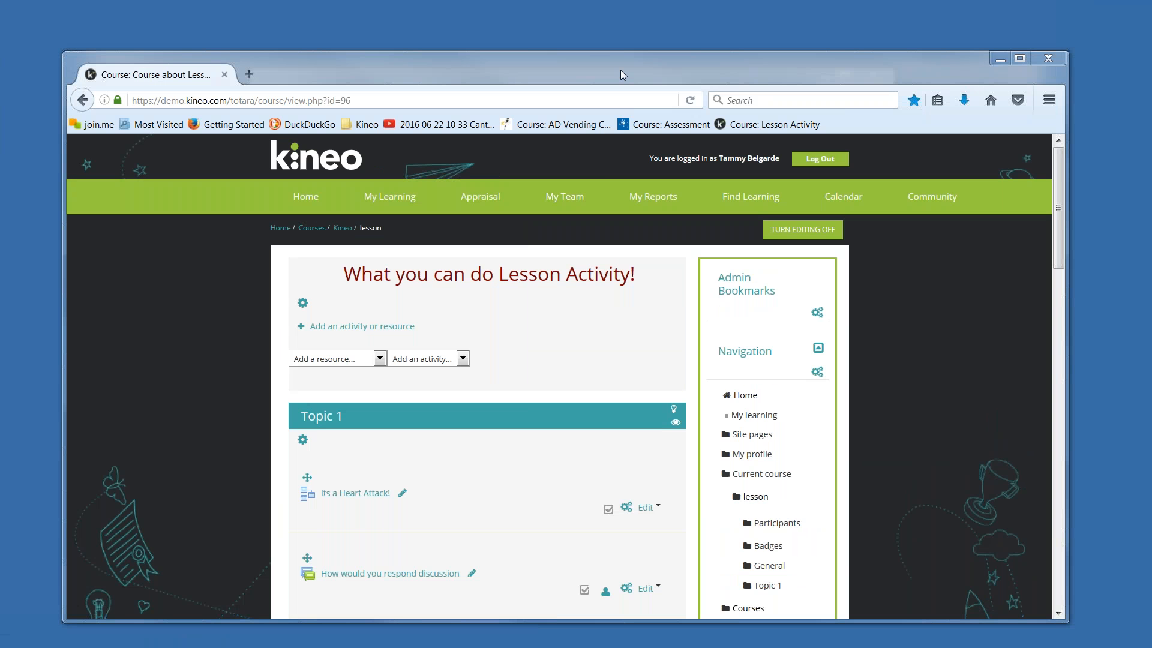
pyautogui.moveTo(620, 59); pyautogui.dragTo(616, 10)
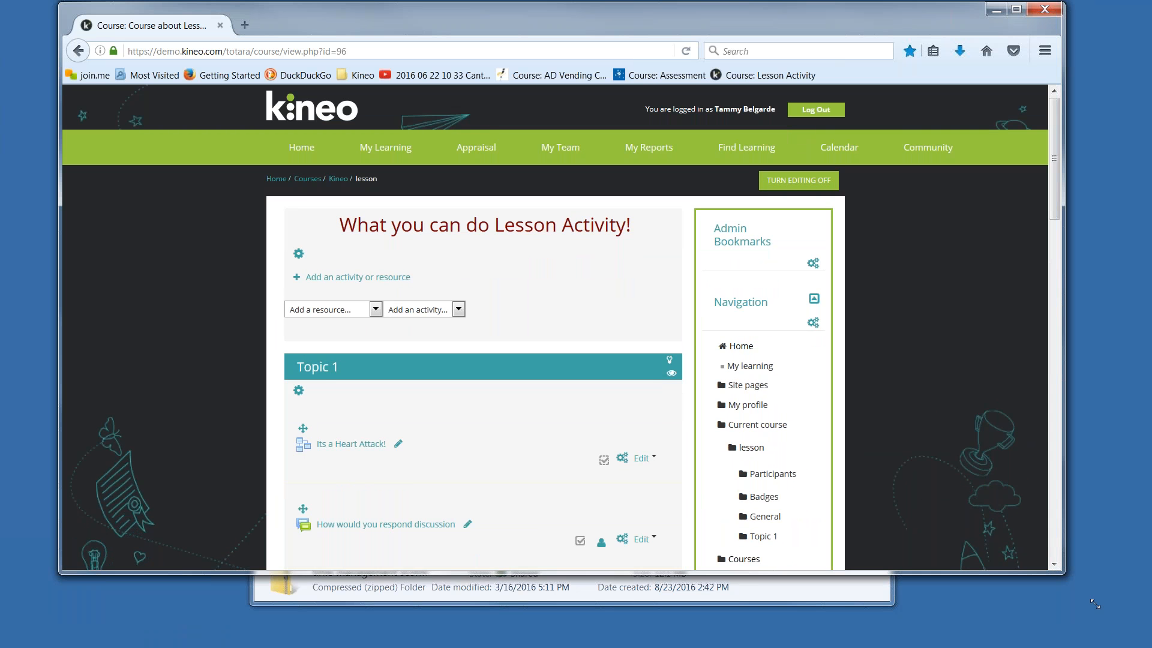
pyautogui.moveTo(1095, 604); pyautogui.dragTo(1139, 644)
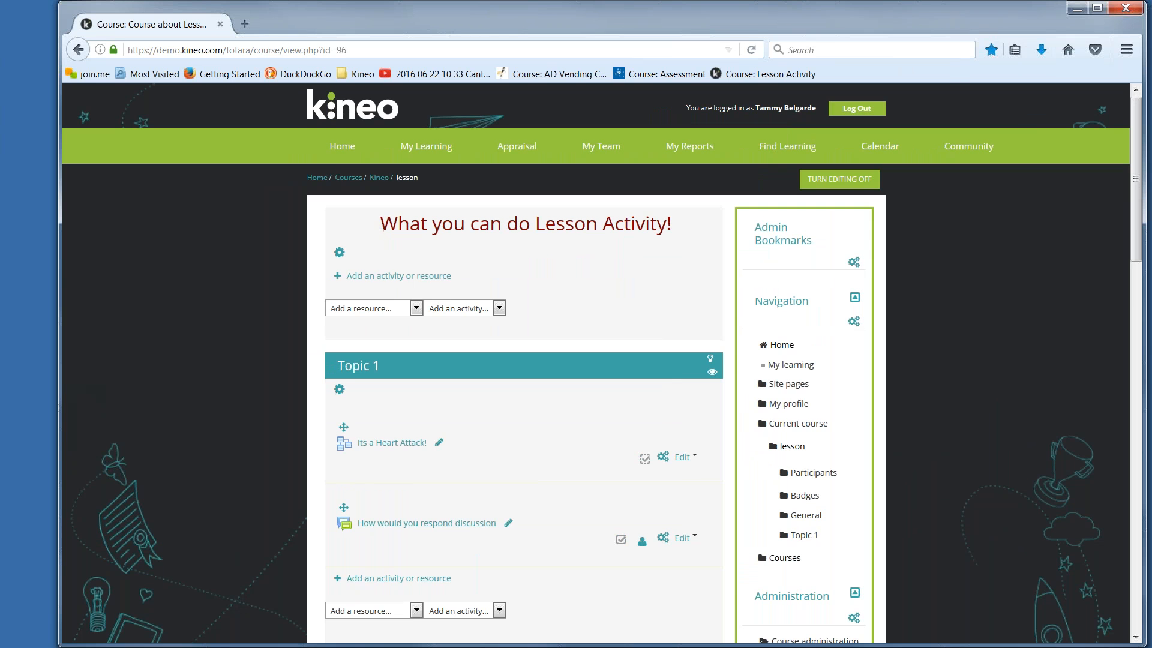
pyautogui.click(1097, 10)
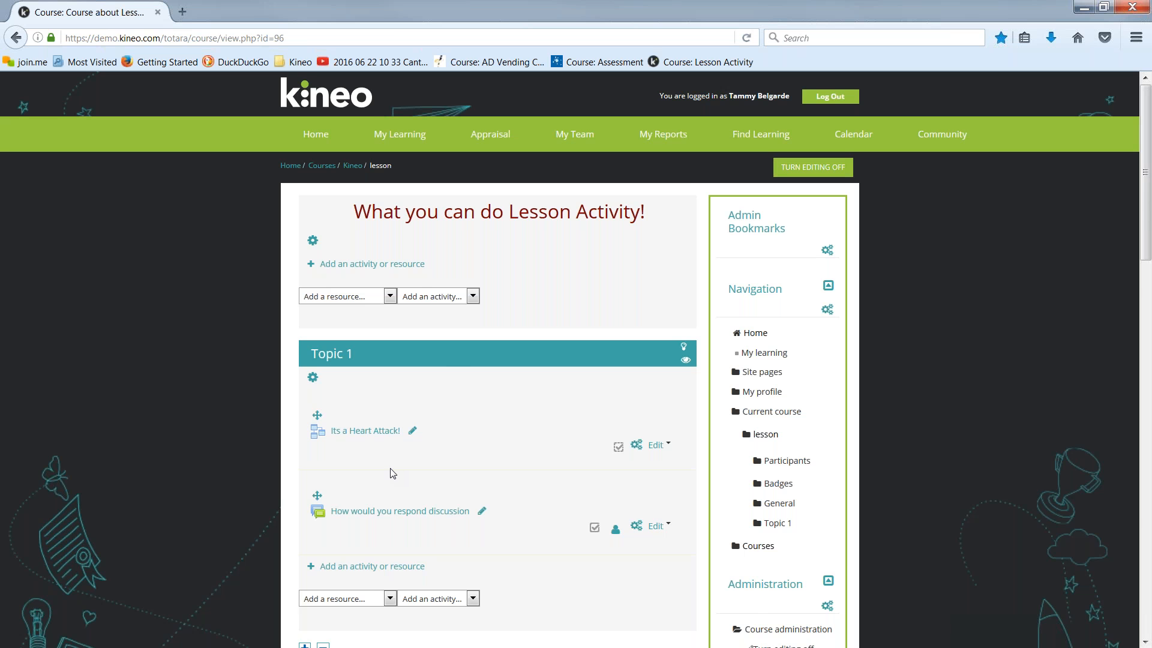
# Step: Add a new Lesson activity to Topic 1 of the course
pyautogui.scroll(-3, 393, 474)
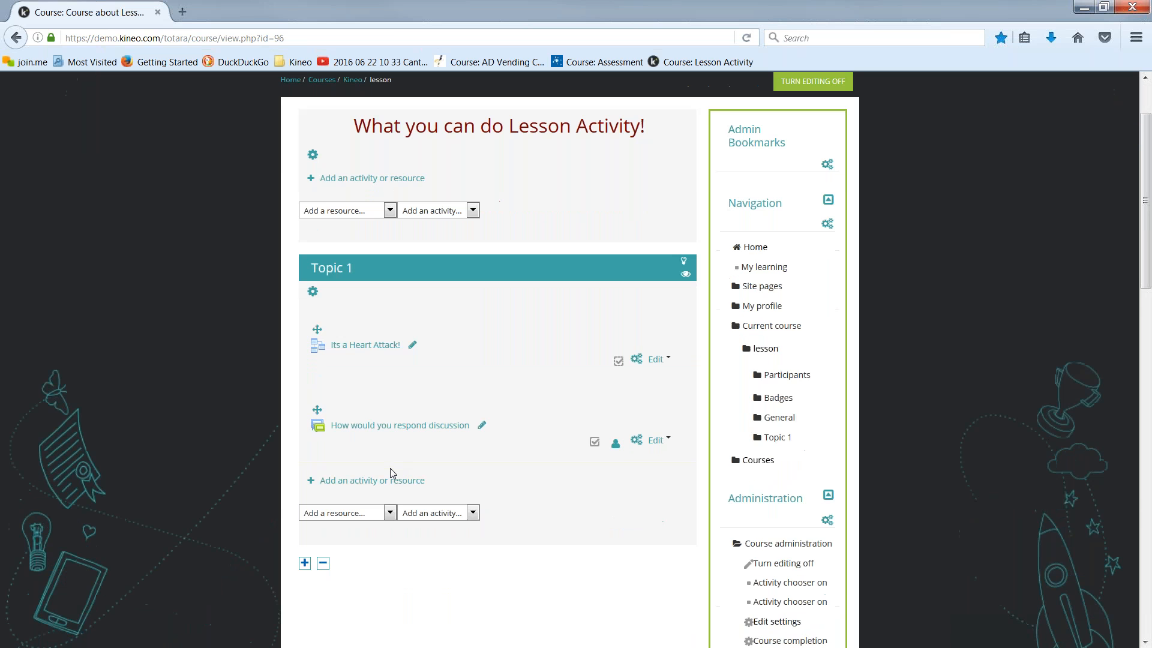
pyautogui.scroll(-2, 390, 469)
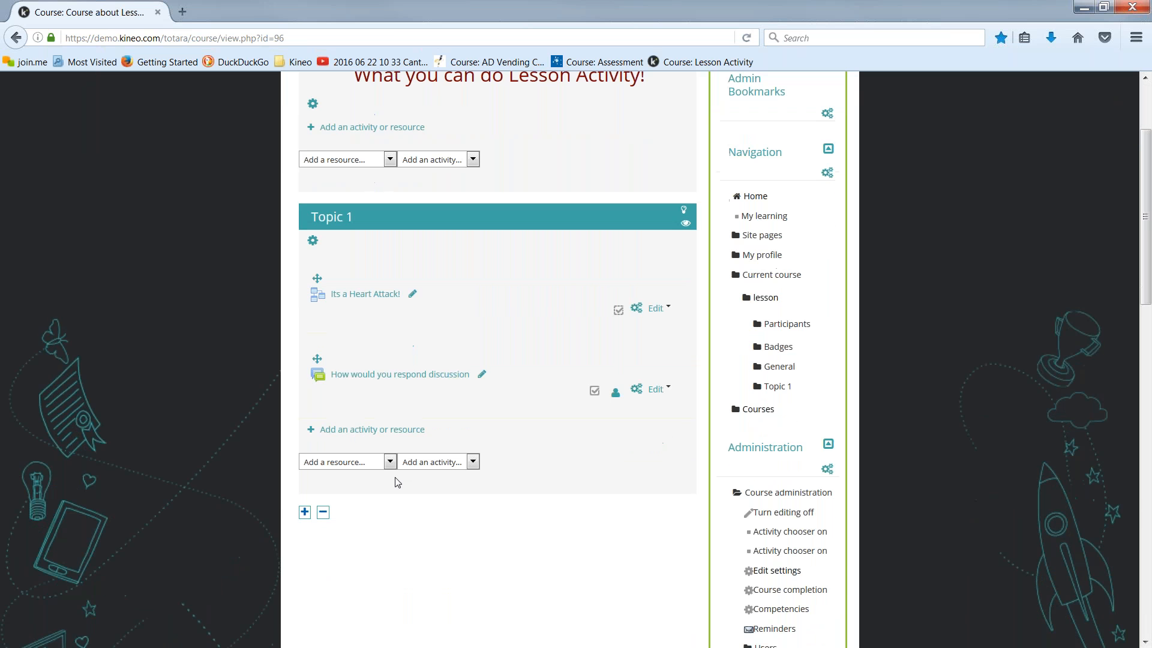
pyautogui.click(359, 430)
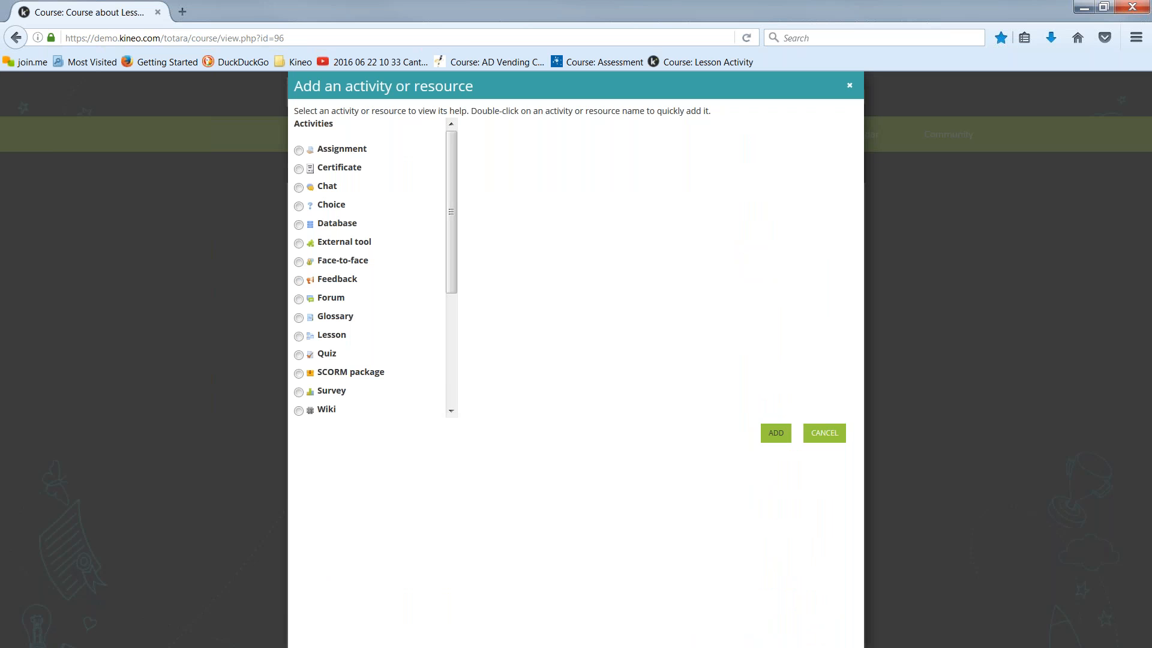
pyautogui.click(299, 338)
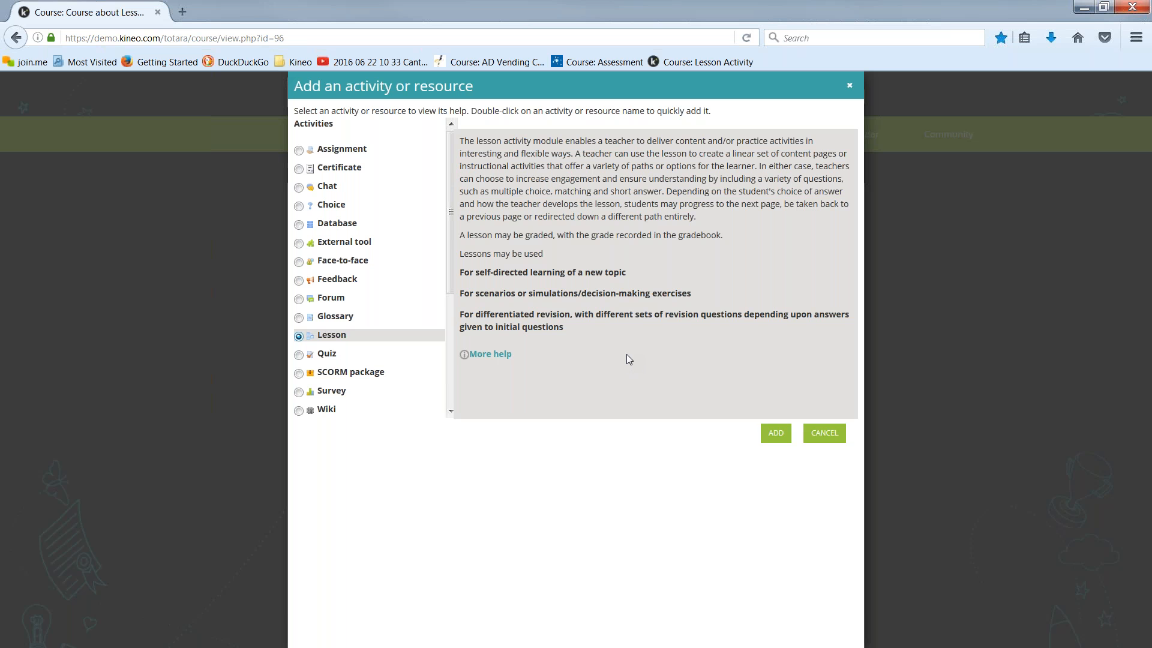
pyautogui.click(774, 435)
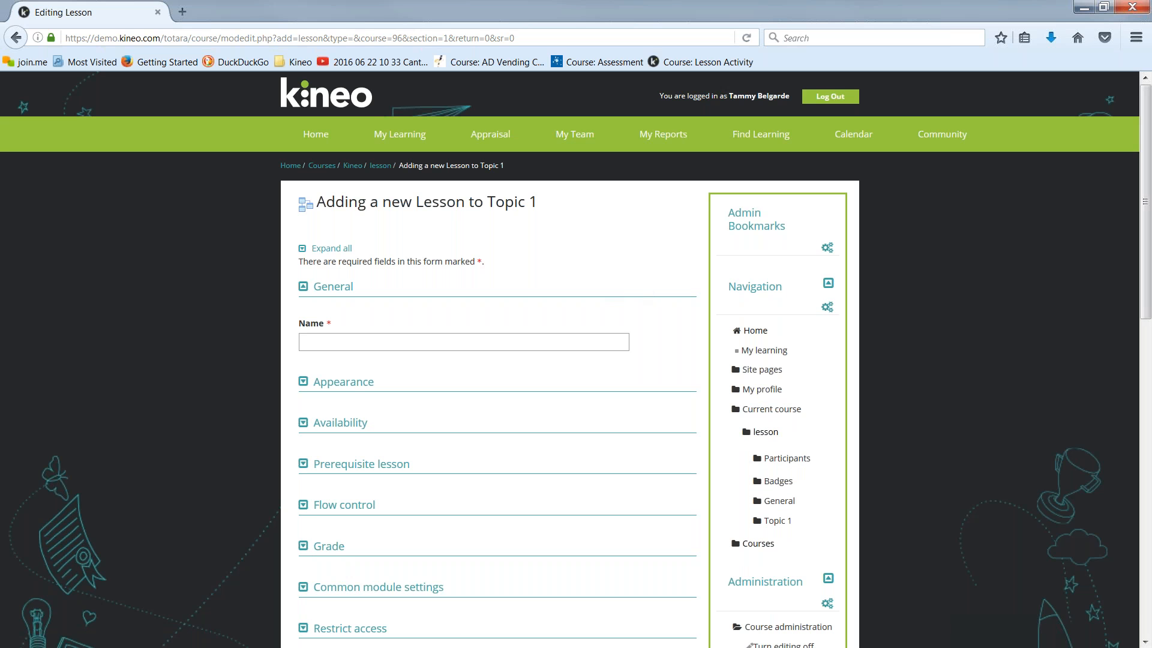
# Step: Expand all settings sections of the new lesson and name it "Stroke Victims"
pyautogui.click(335, 252)
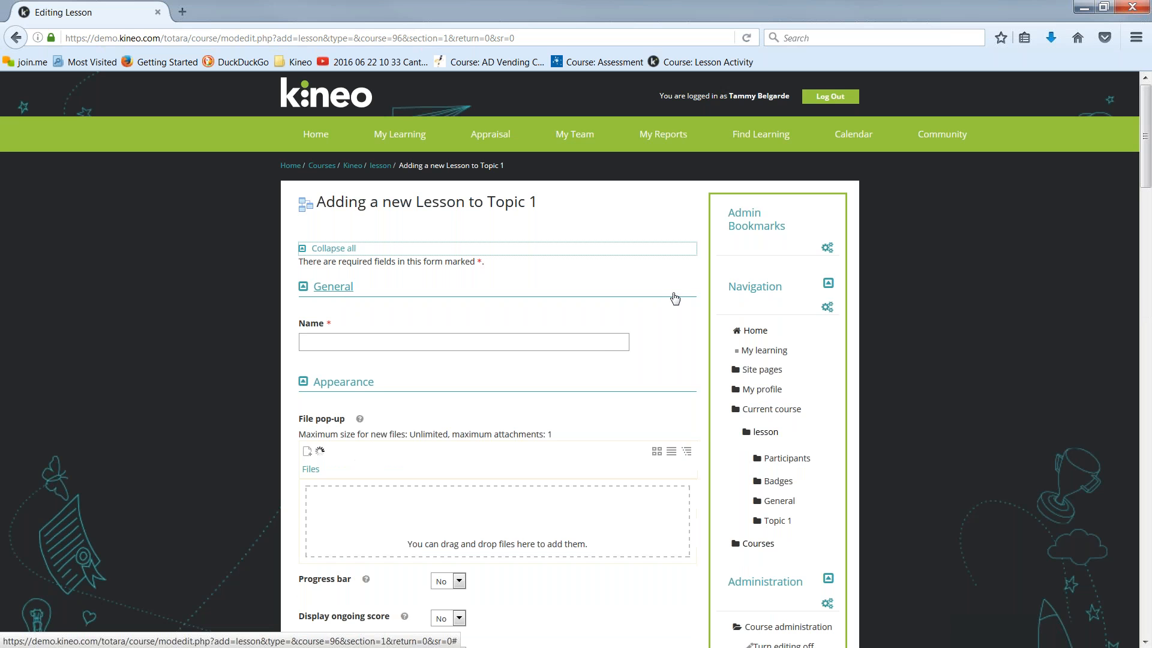
pyautogui.click(602, 345)
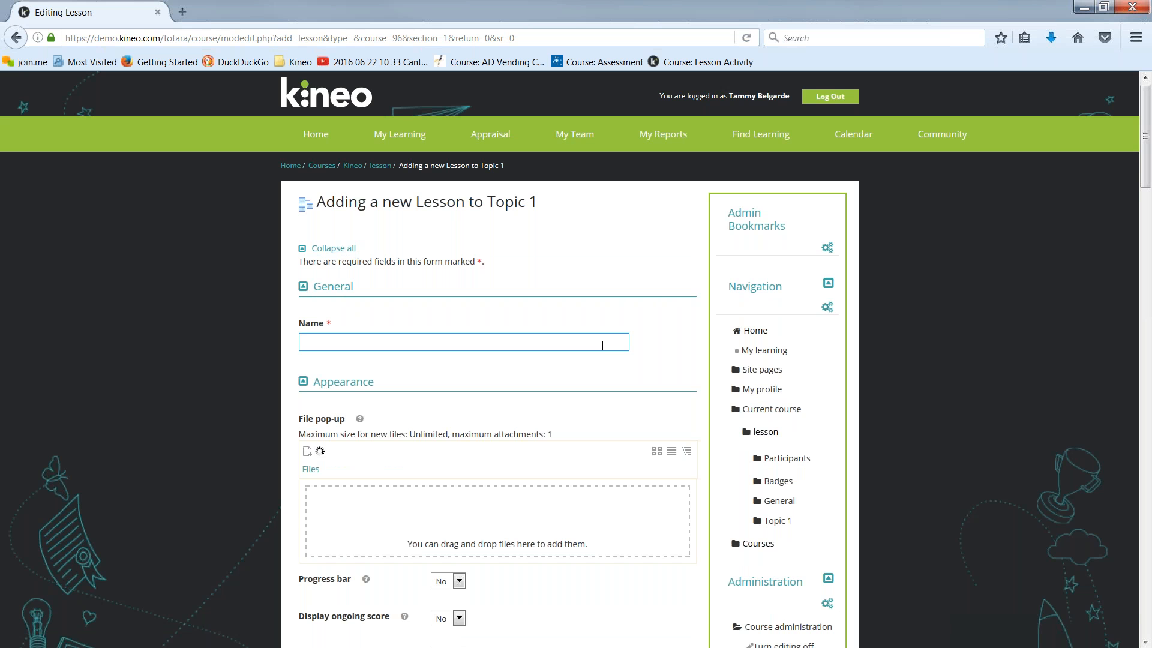
pyautogui.write('Stroke Victims')
# Step: Set the lesson's default feedback to Yes and check the options for linking to the next activity
pyautogui.scroll(-1, 602, 348)
pyautogui.scroll(-4, 599, 365)
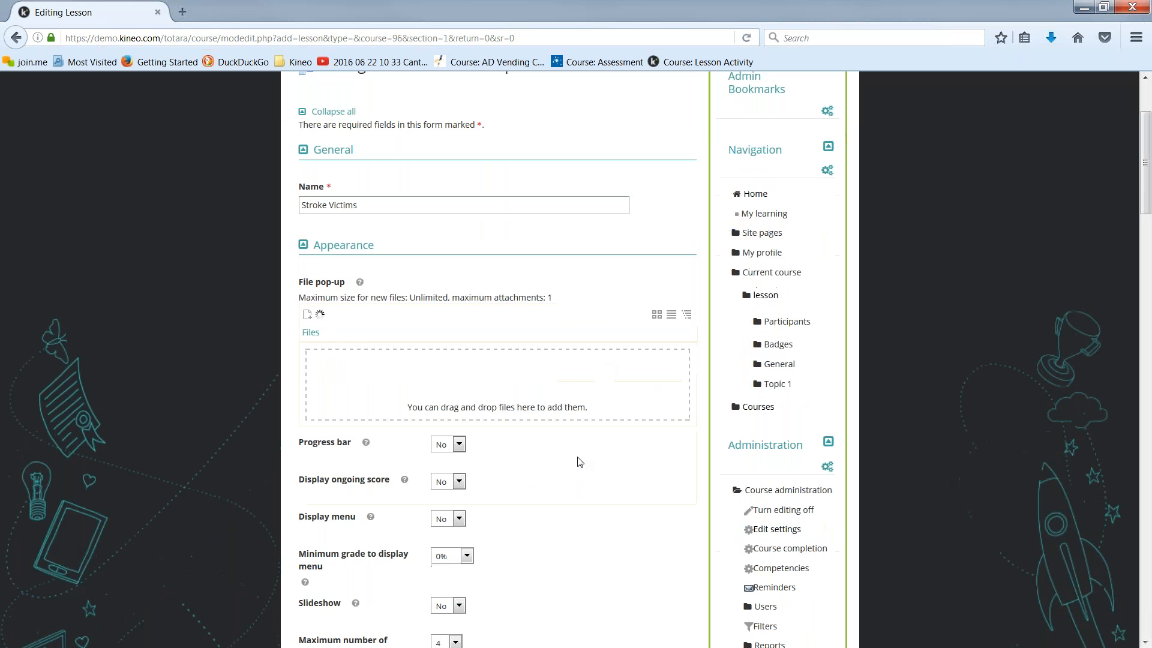
pyautogui.scroll(-4, 580, 462)
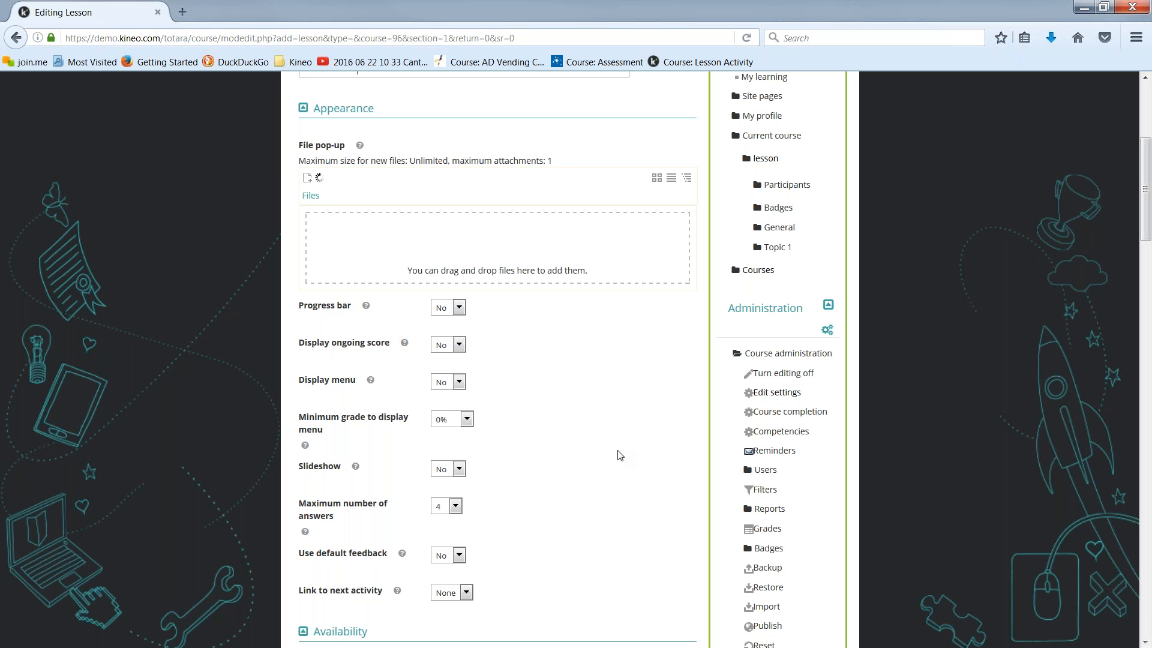
pyautogui.scroll(-1, 620, 458)
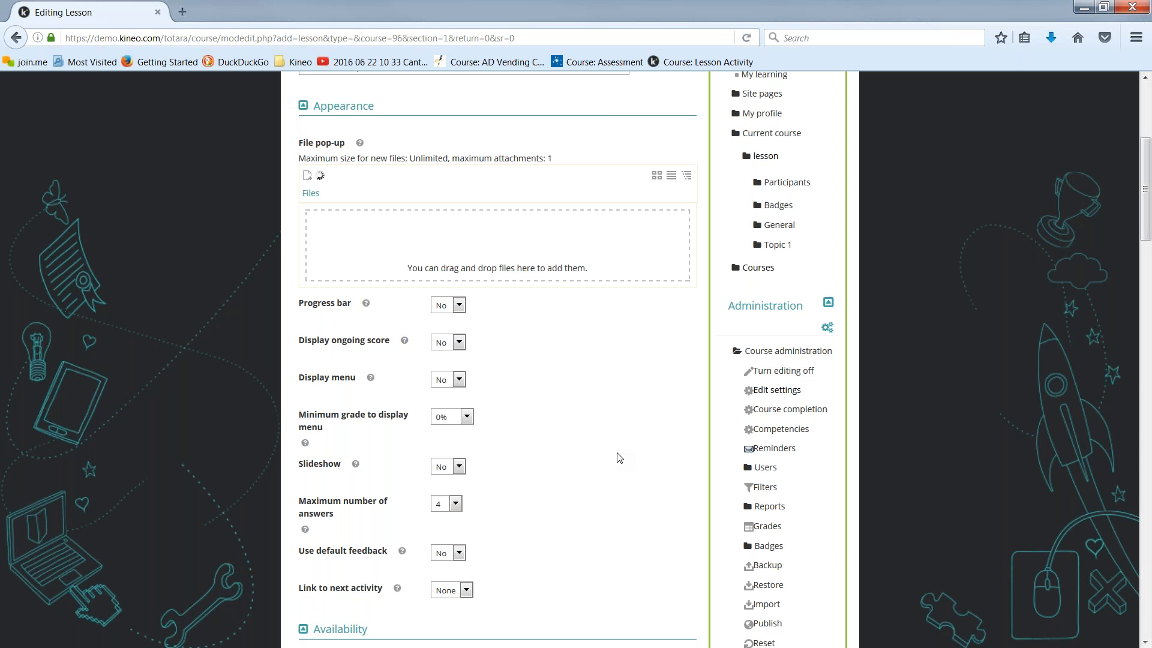
pyautogui.scroll(-1, 620, 458)
pyautogui.scroll(-1, 620, 459)
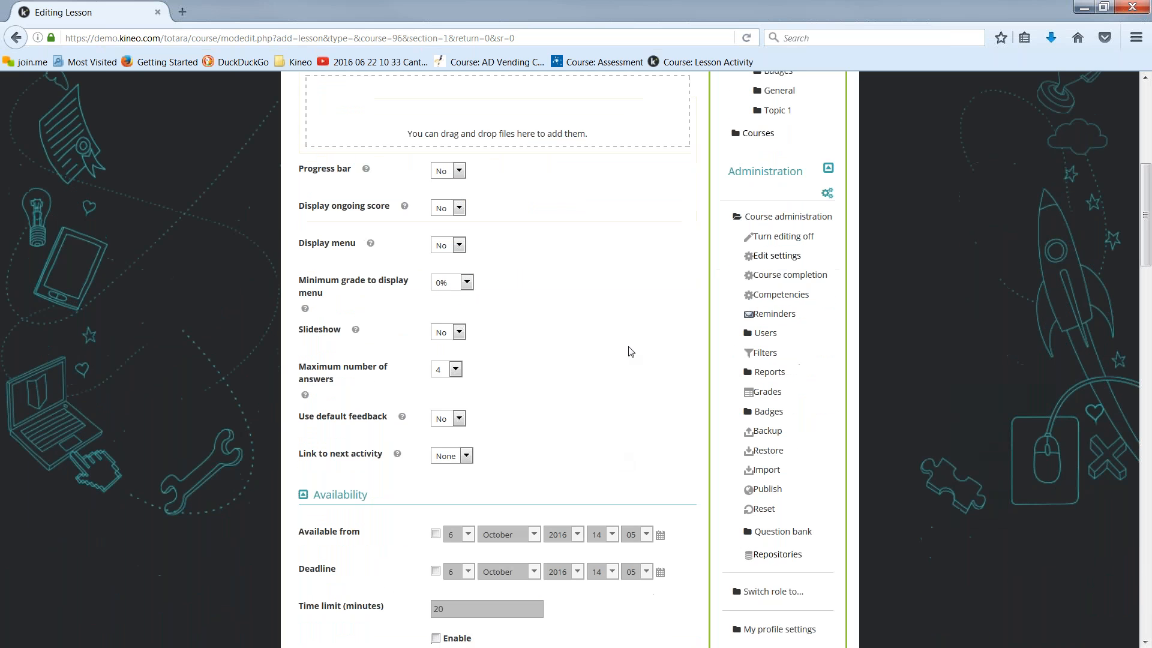
pyautogui.scroll(-1, 620, 348)
pyautogui.scroll(-1, 384, 303)
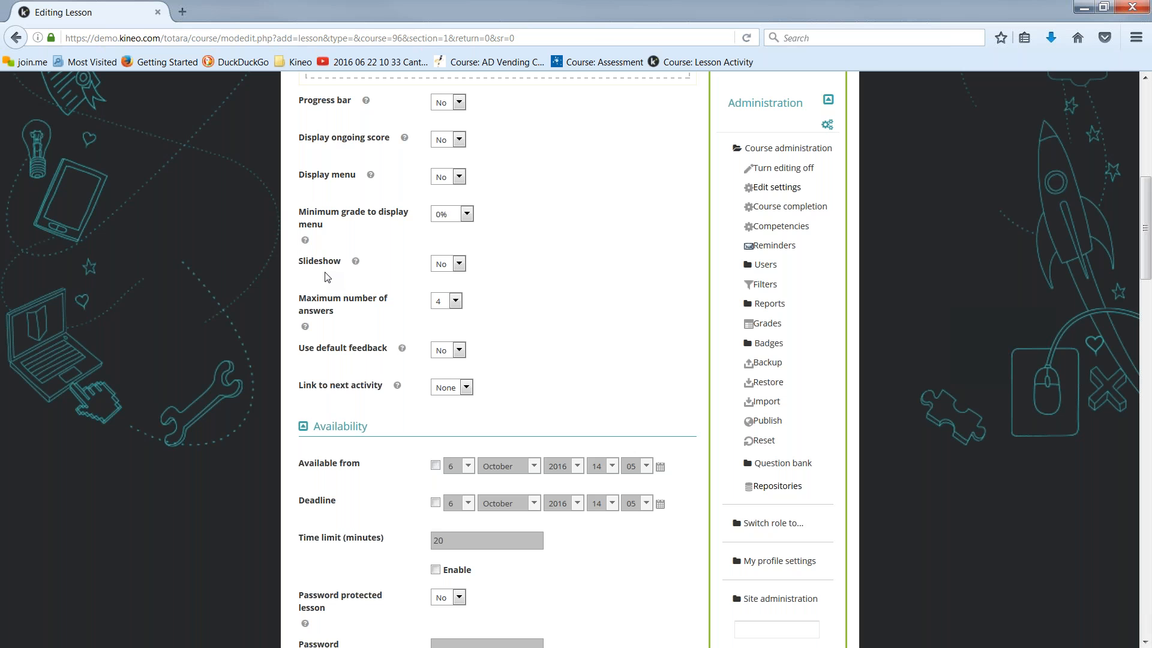
pyautogui.click(450, 301)
pyautogui.click(459, 350)
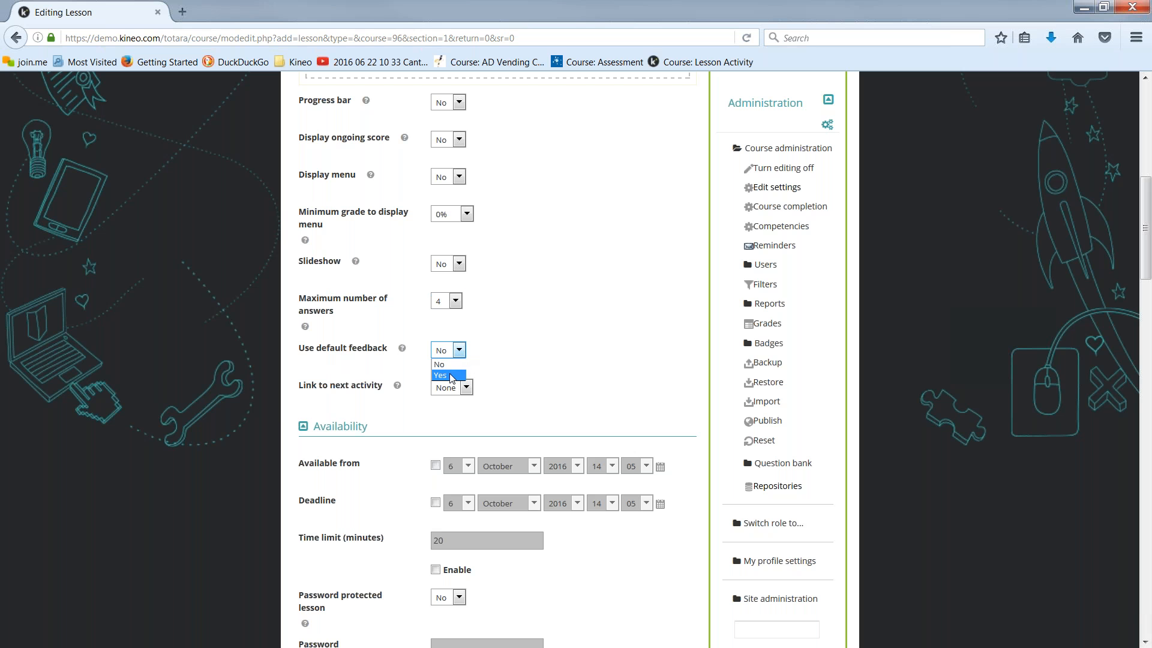
pyautogui.click(452, 375)
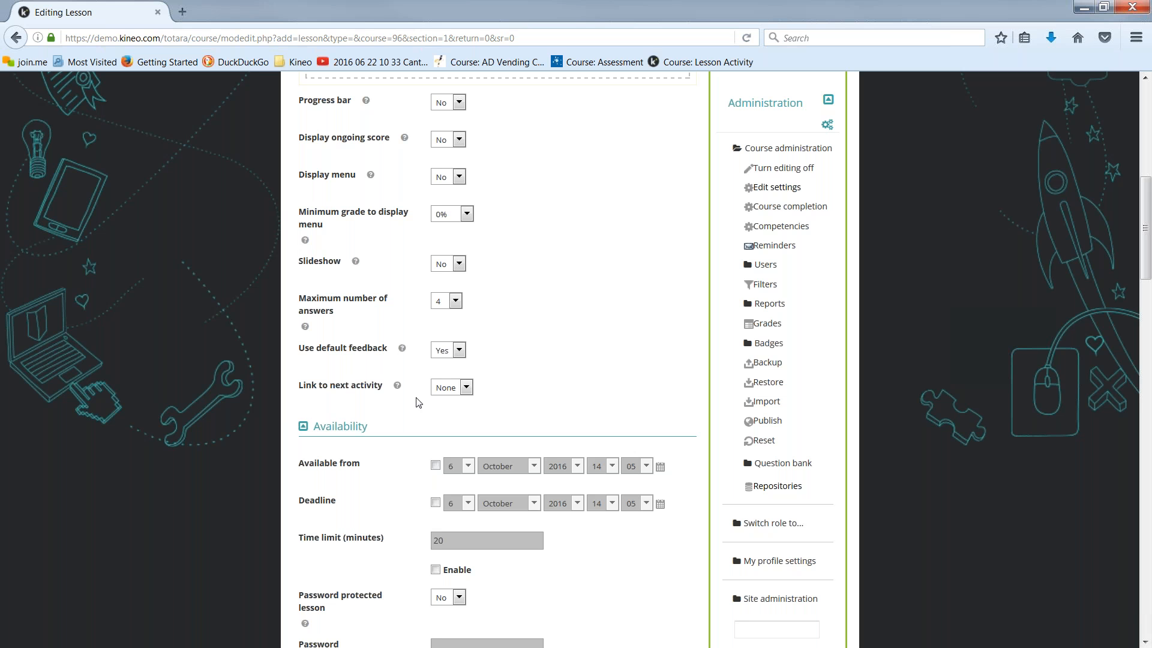
pyautogui.click(466, 389)
pyautogui.click(526, 405)
# Step: Make the new lesson dependent on the prerequisite lesson "Its a Heart Attack!"
pyautogui.scroll(-1, 579, 546)
pyautogui.scroll(-10, 579, 546)
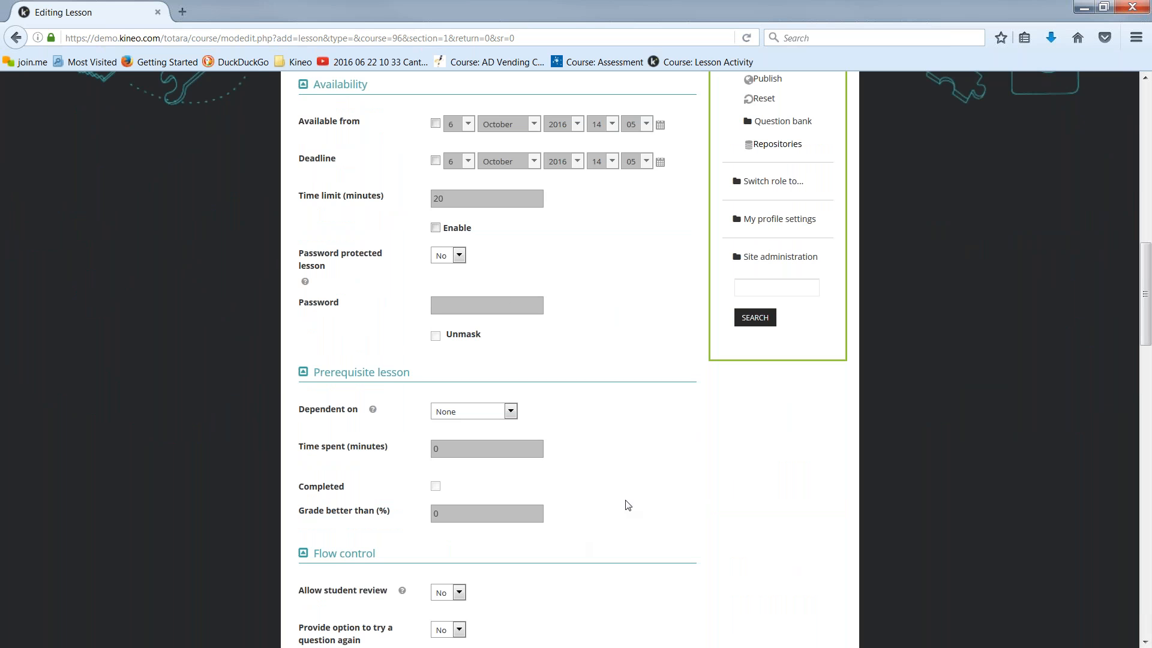
pyautogui.scroll(-1, 675, 502)
pyautogui.scroll(-1, 675, 501)
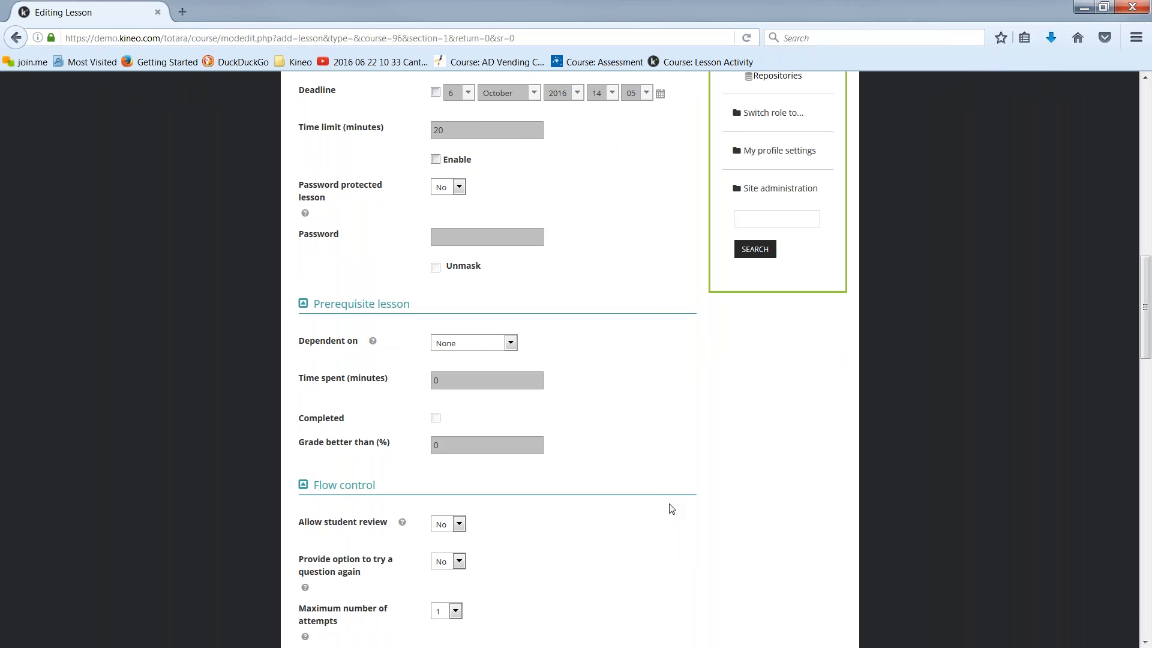
pyautogui.click(512, 342)
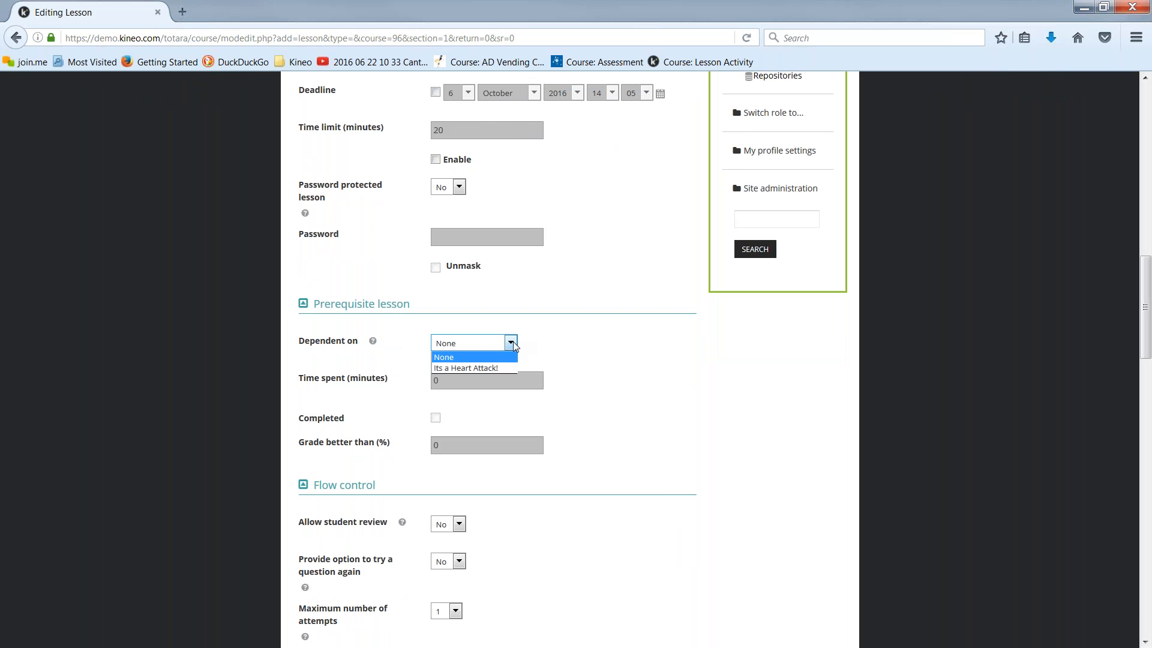
pyautogui.click(494, 369)
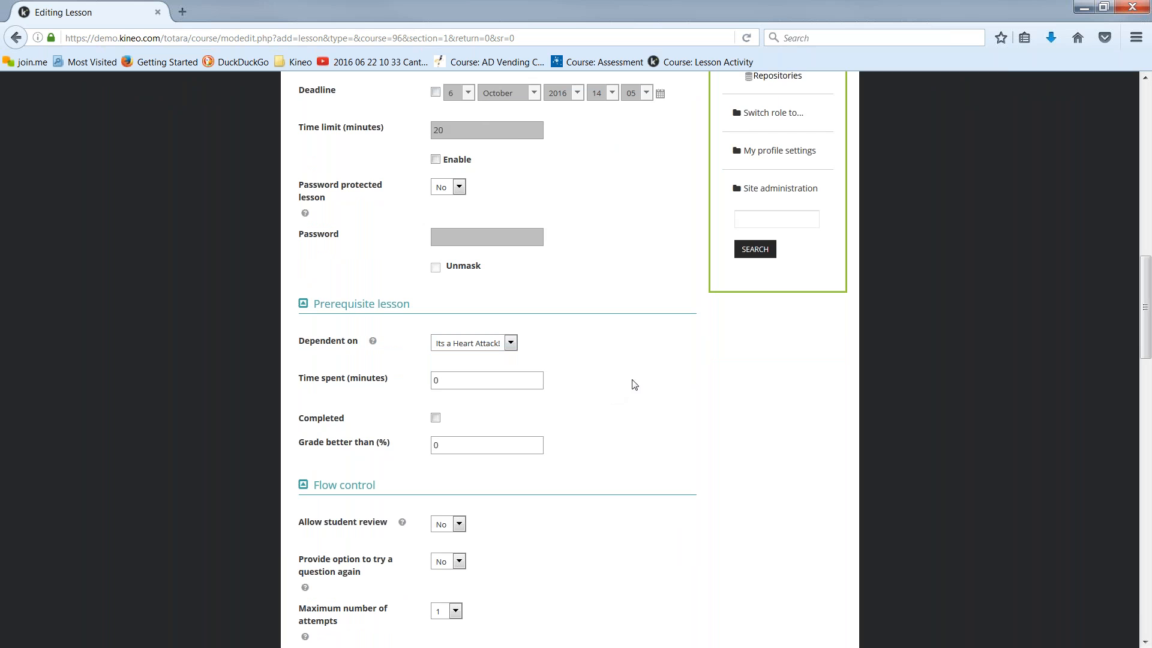
# Step: Examine the flow control settings, including the choices for student review and the action after a correct answer
pyautogui.scroll(-1, 643, 390)
pyautogui.scroll(-4, 643, 390)
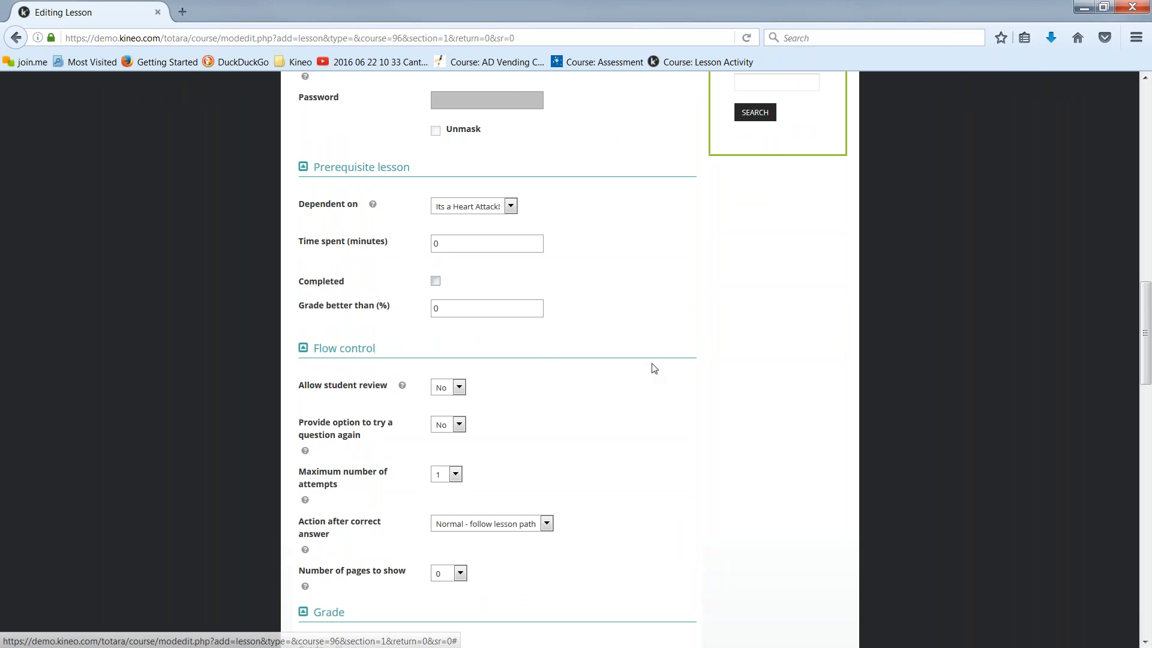
pyautogui.scroll(-5, 654, 368)
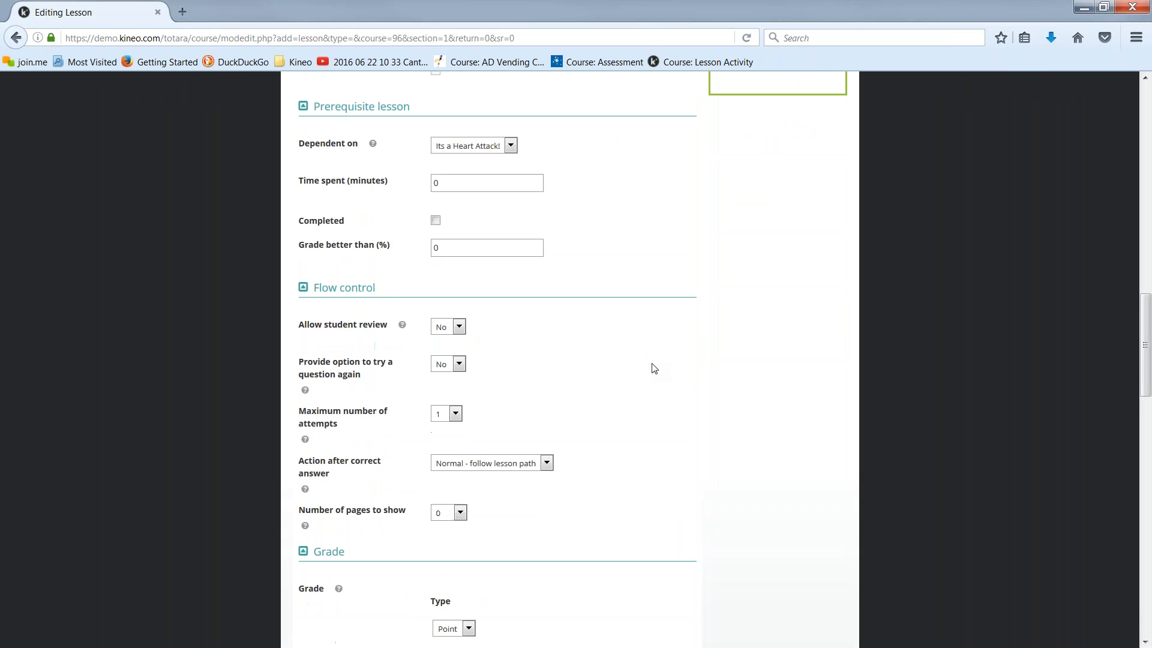
pyautogui.scroll(-2, 654, 367)
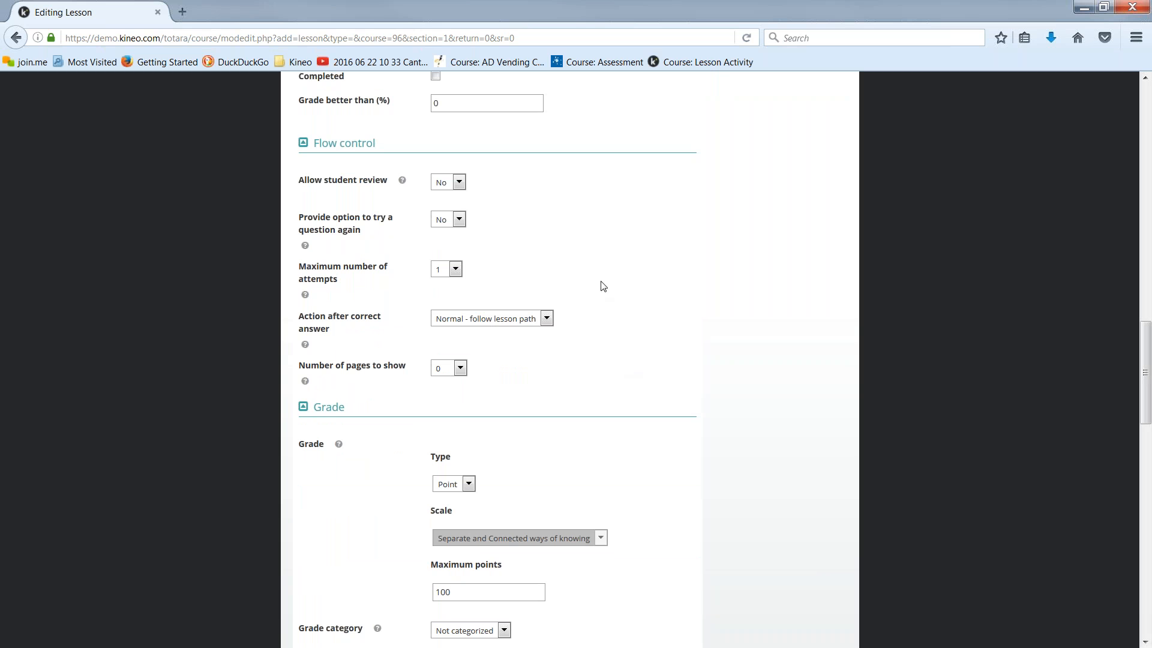
pyautogui.click(461, 183)
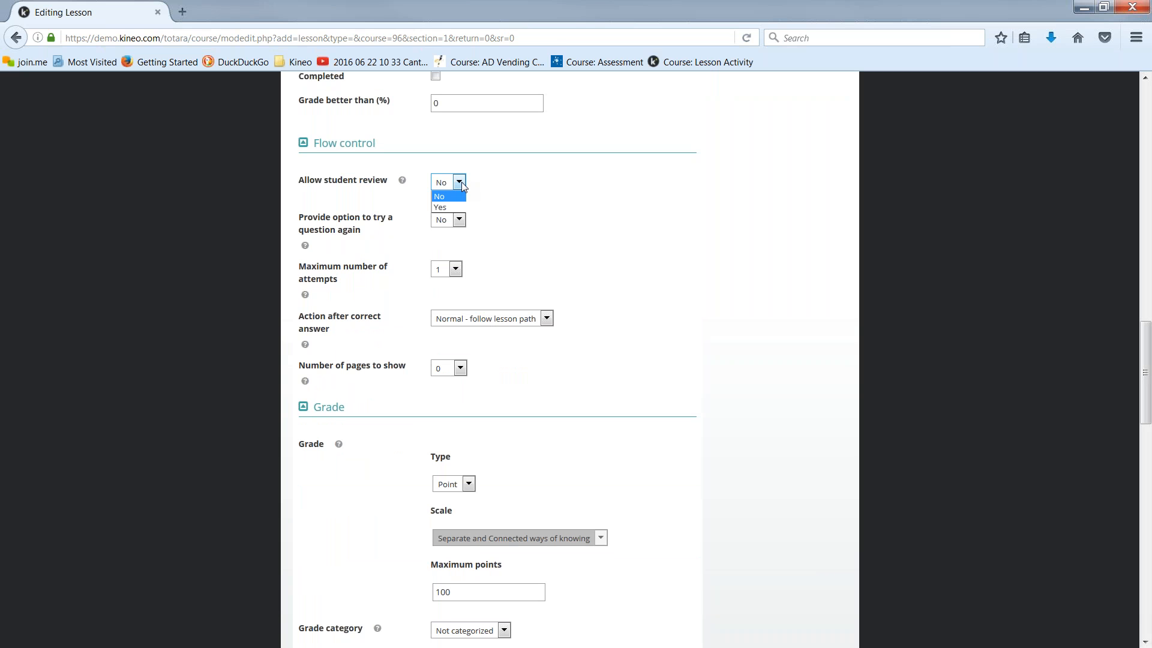
pyautogui.click(460, 184)
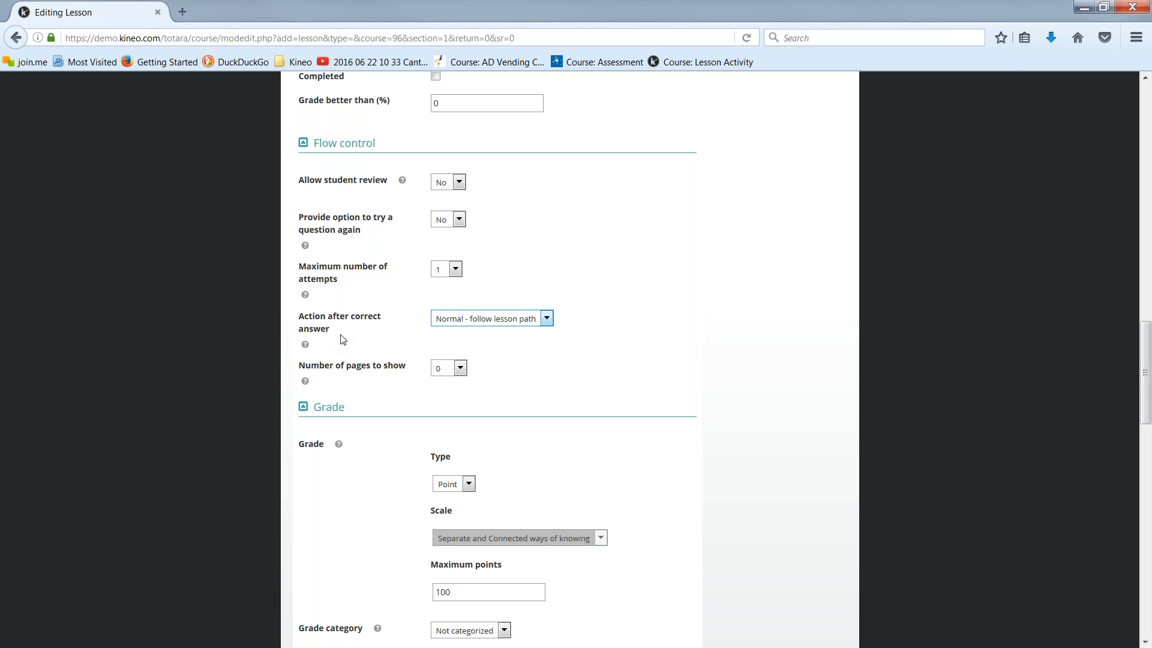
pyautogui.click(547, 320)
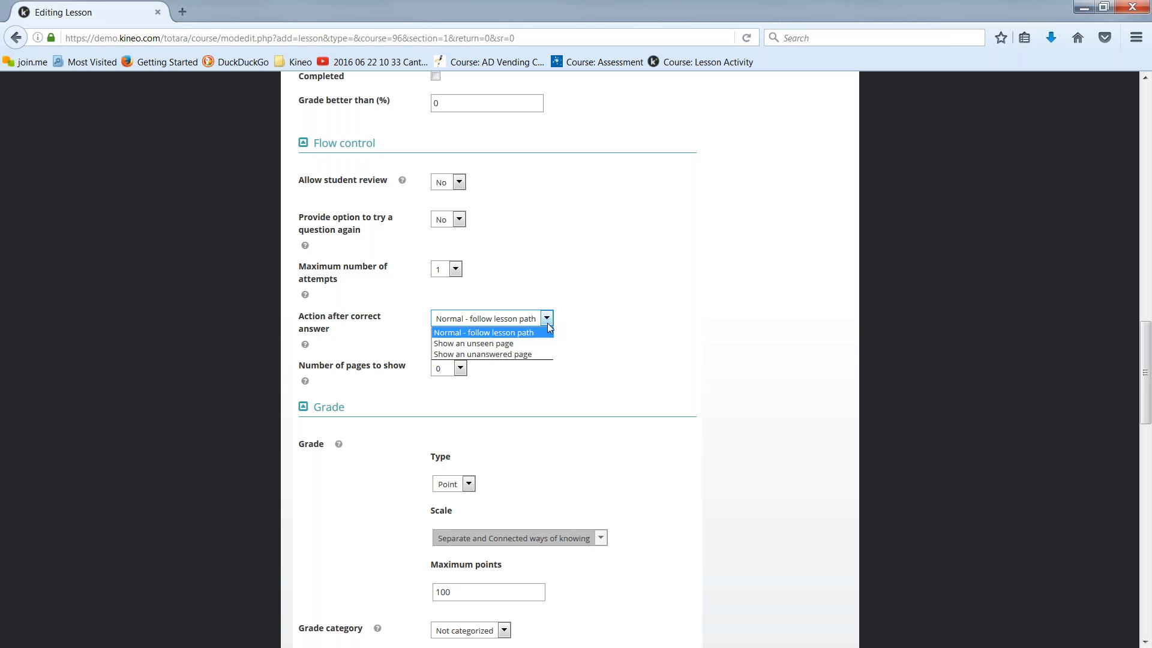
pyautogui.click(547, 323)
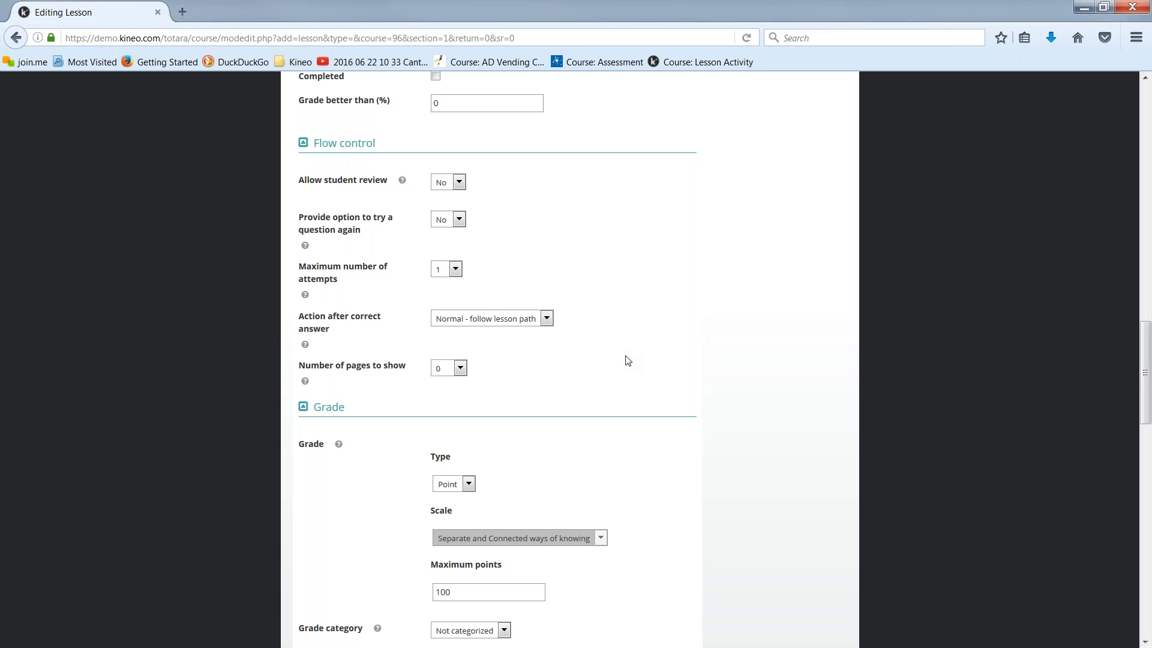
# Step: Review the grade, access restriction and completion tracking settings, and cancel the new lesson without saving
pyautogui.scroll(-5, 635, 370)
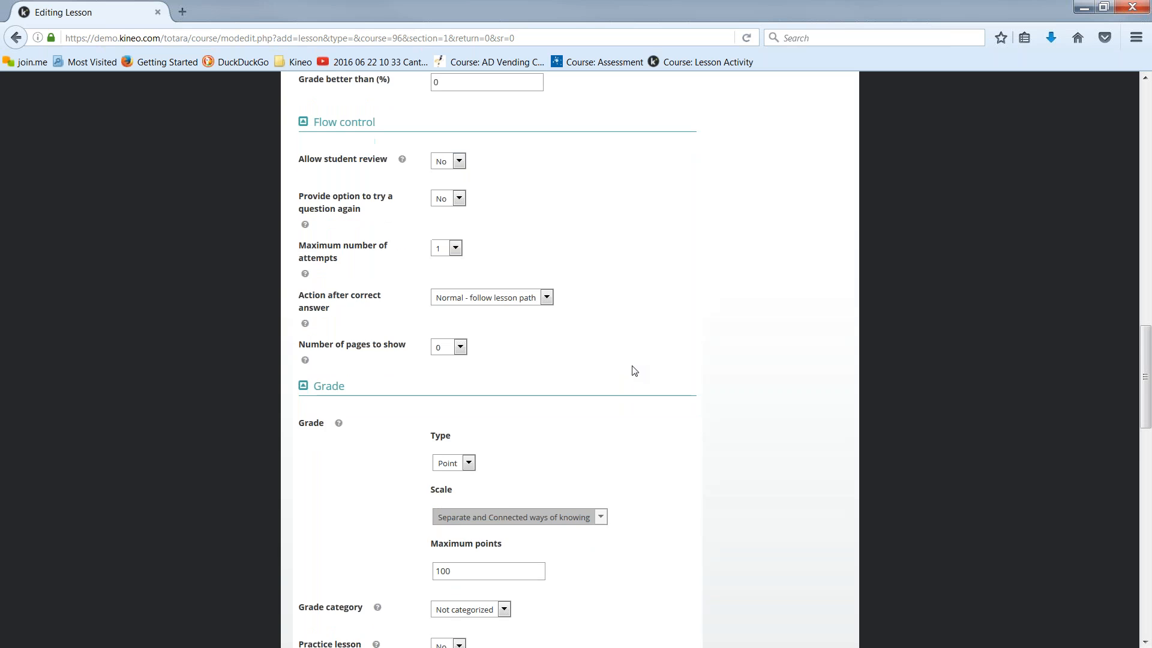
pyautogui.scroll(-4, 700, 381)
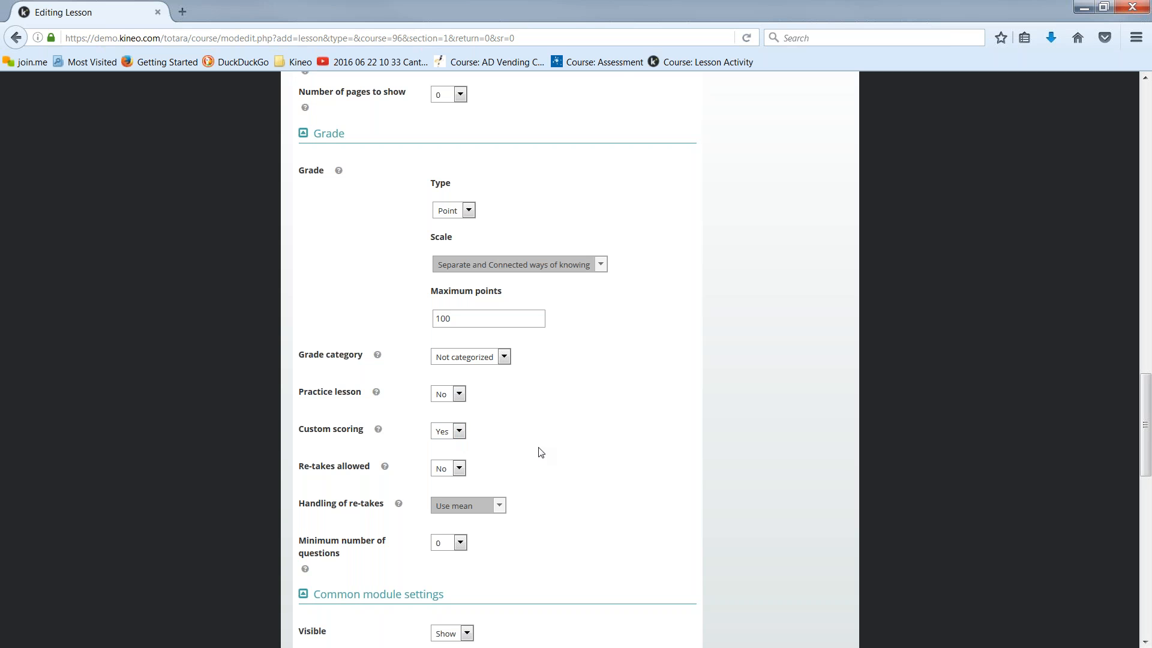
pyautogui.scroll(-5, 541, 452)
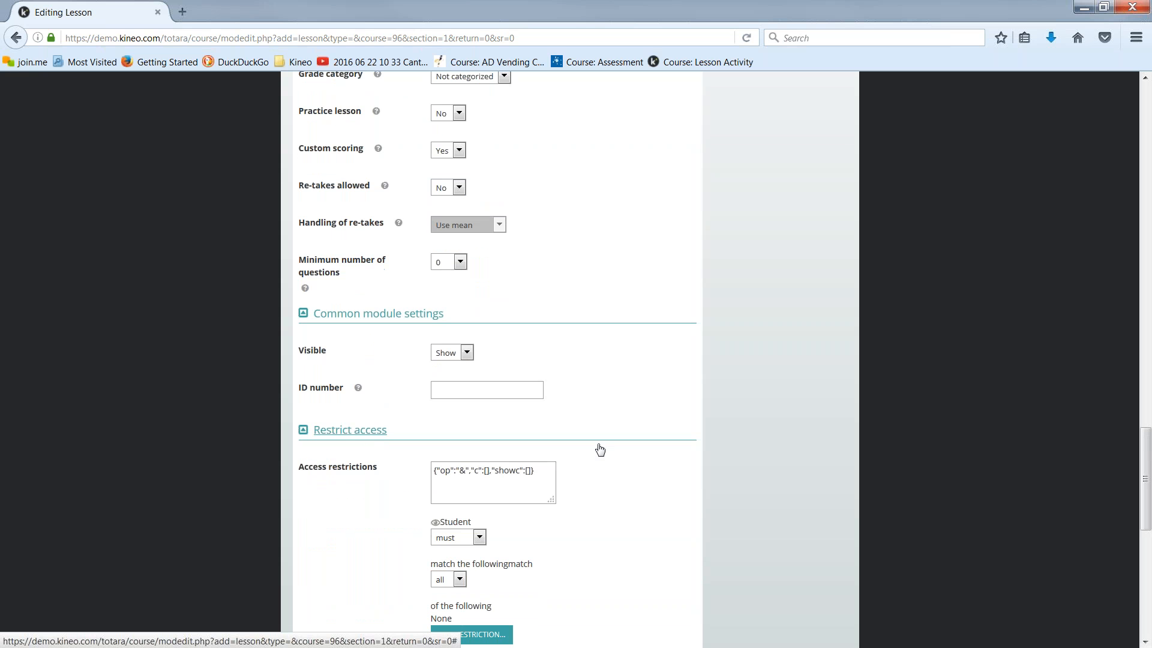
pyautogui.scroll(-3, 600, 449)
pyautogui.scroll(-1, 329, 238)
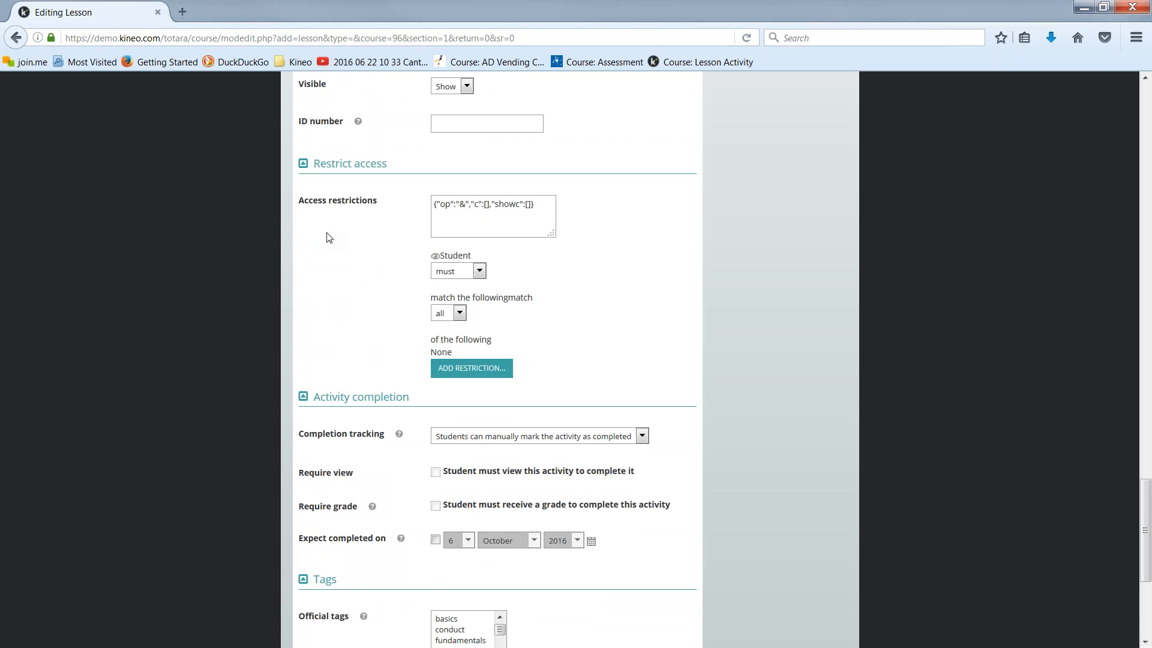
pyautogui.scroll(-2, 333, 240)
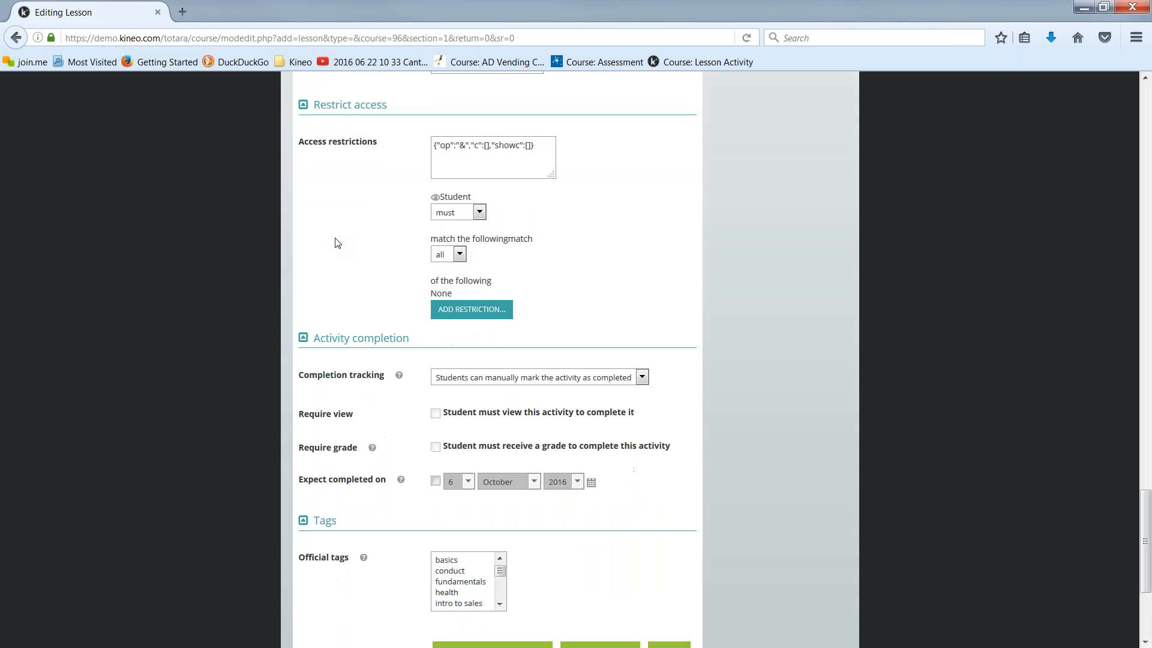
pyautogui.scroll(-3, 335, 243)
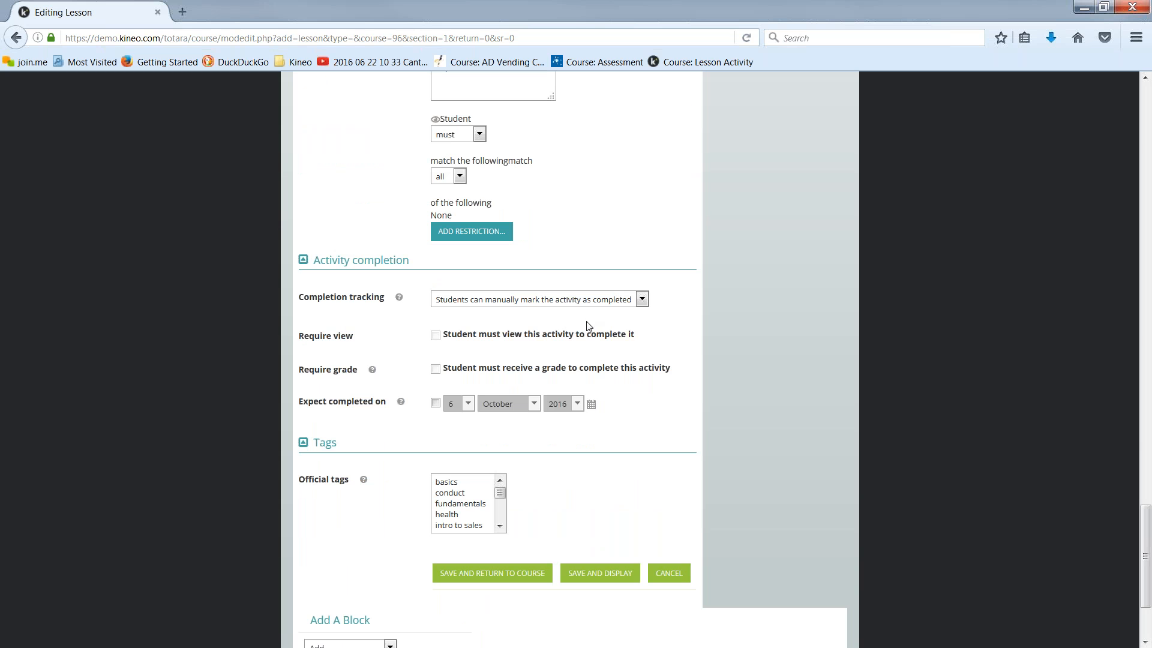
pyautogui.click(641, 300)
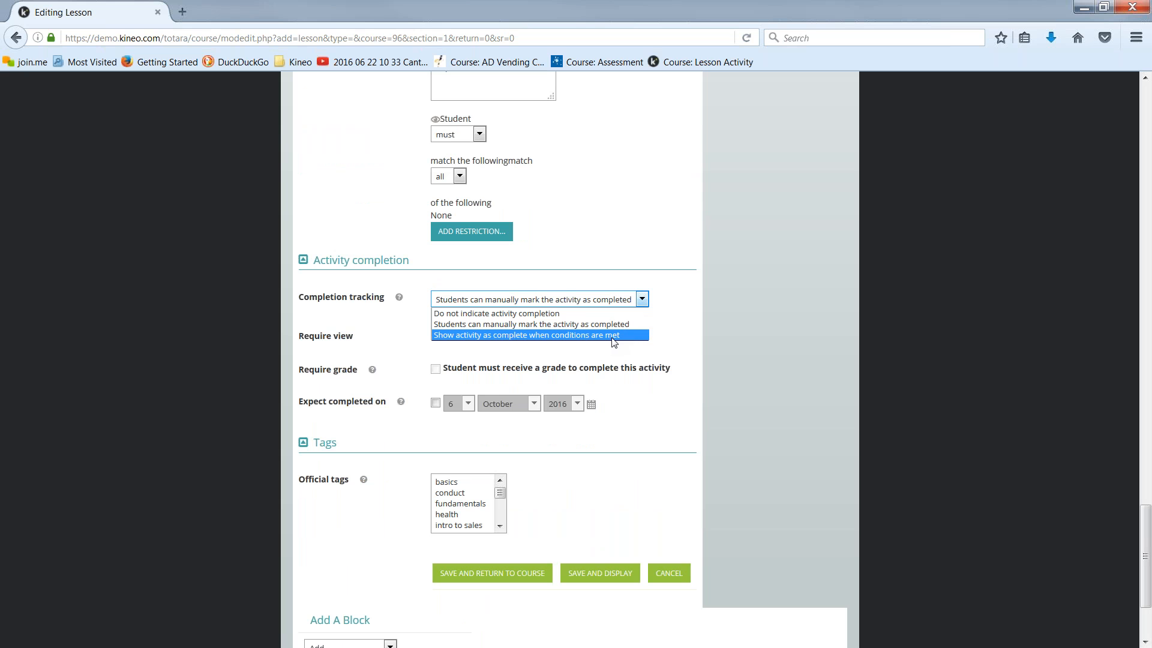
pyautogui.click(632, 357)
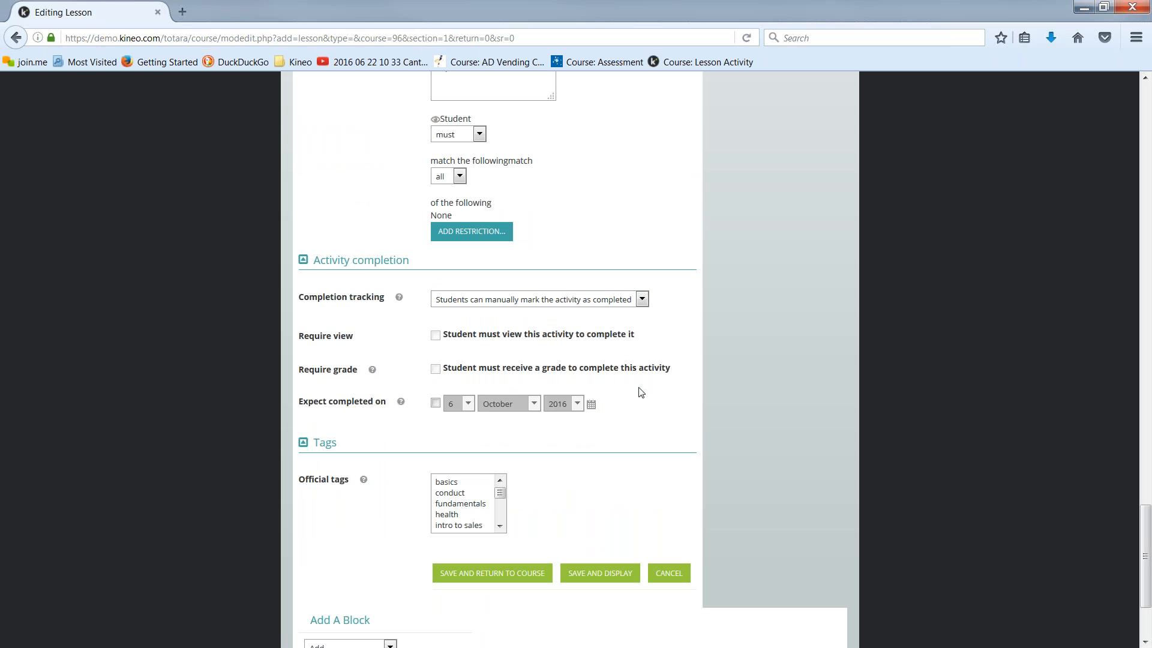
pyautogui.scroll(-4, 641, 392)
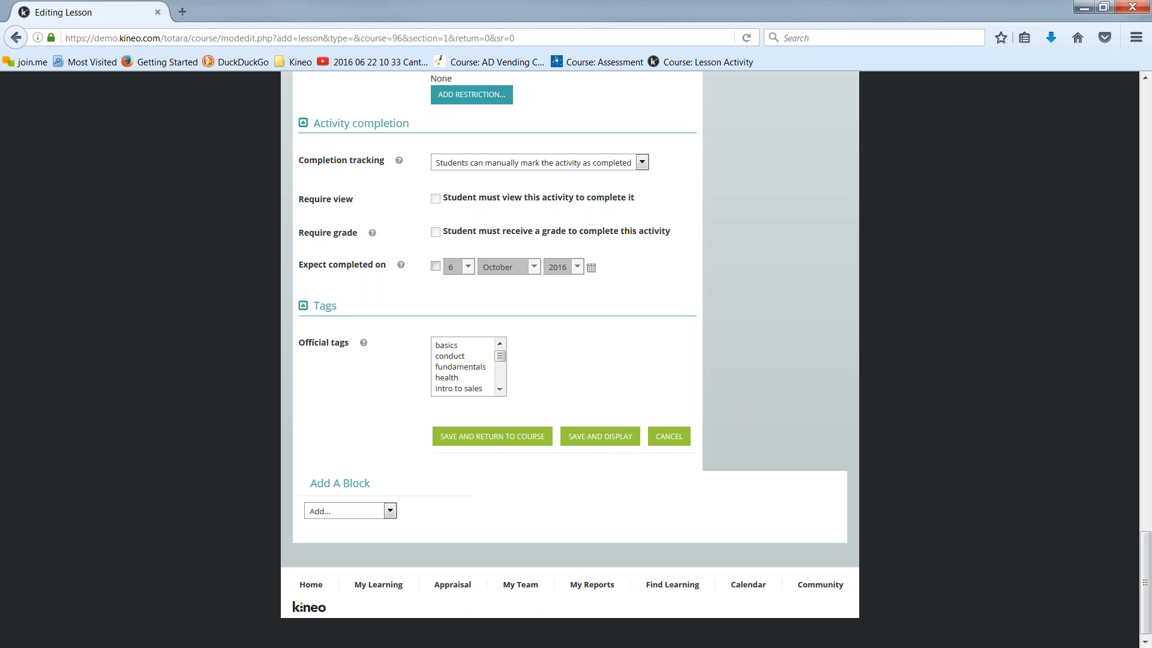
pyautogui.click(669, 443)
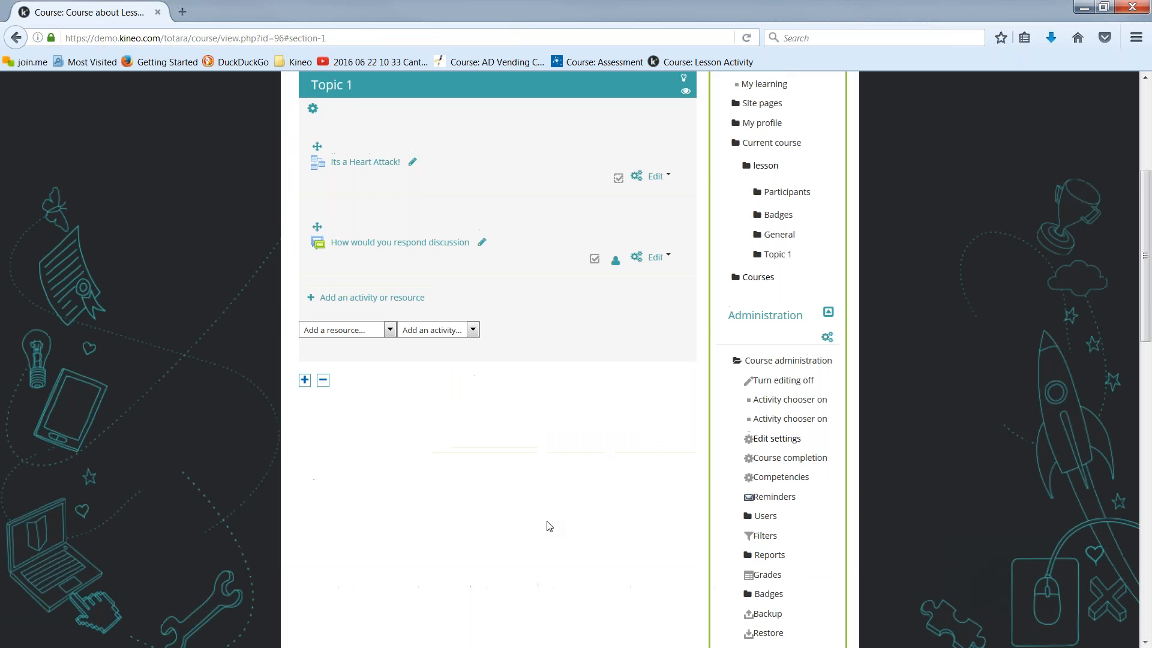
# Step: Open the "Its a Heart Attack!" lesson in edit mode and display its pages in the expanded view
pyautogui.scroll(2, 550, 526)
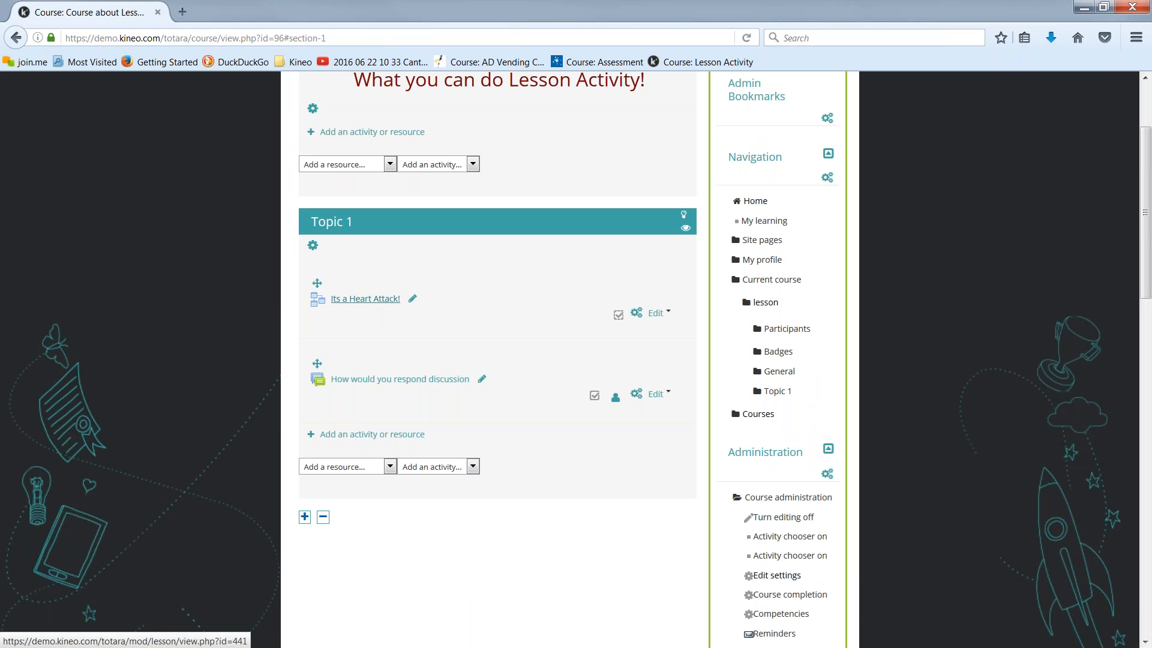
pyautogui.click(384, 299)
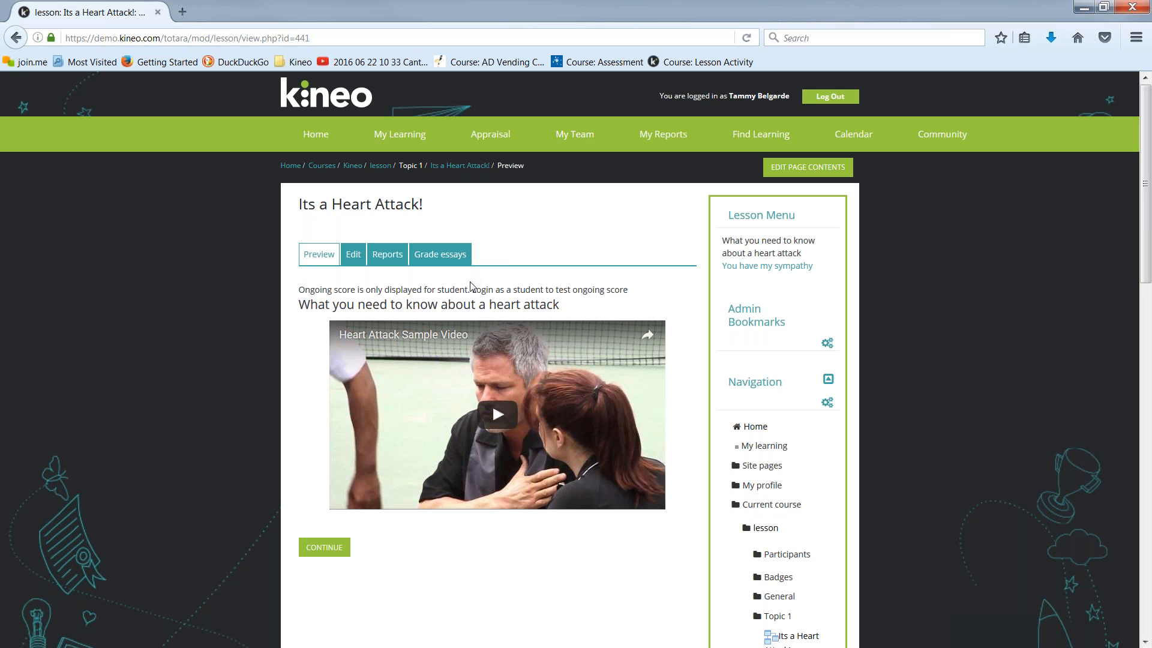
pyautogui.click(354, 261)
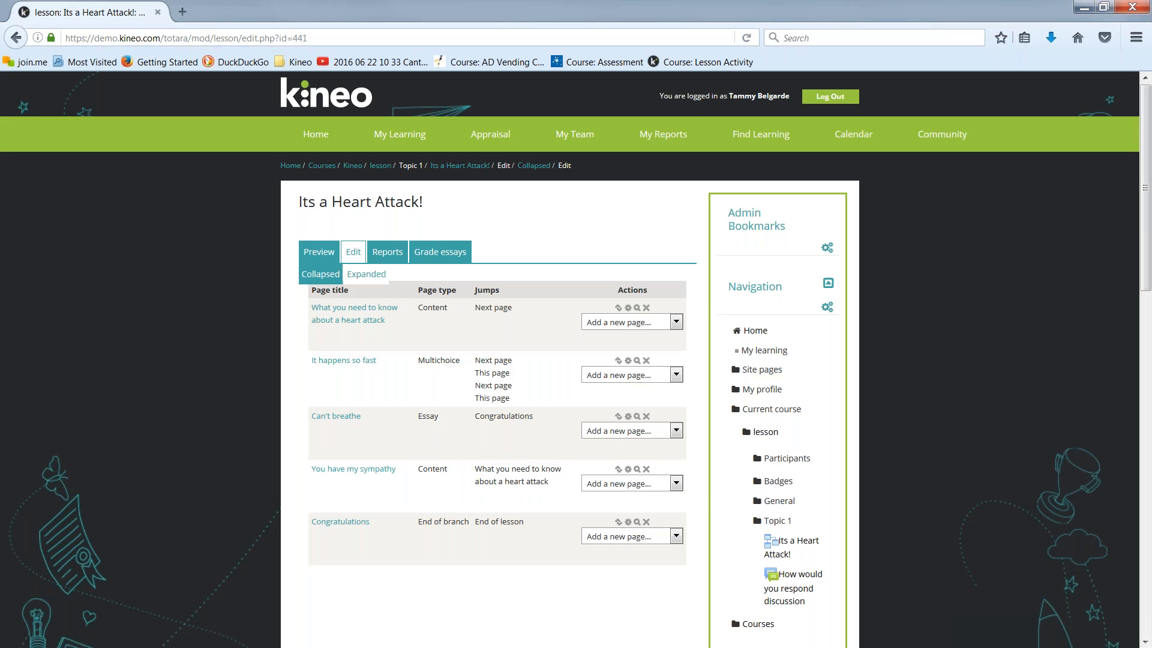
pyautogui.click(367, 274)
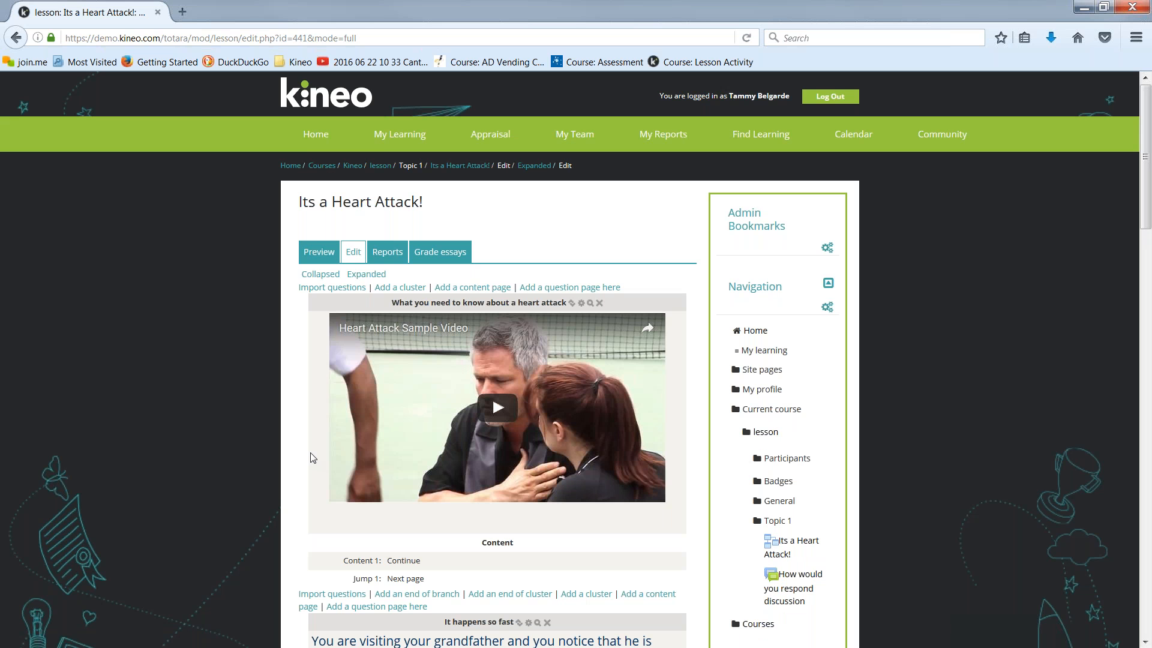
pyautogui.scroll(-1, 310, 459)
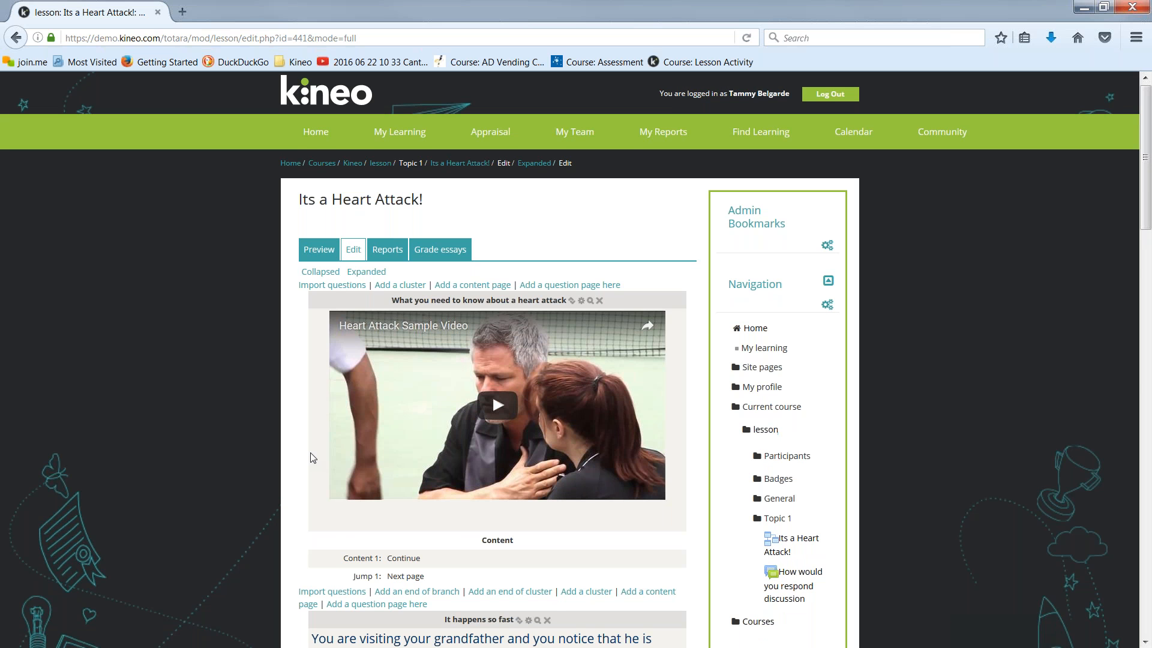
# Step: Examine the lesson's content, multichoice, essay and end-of-branch pages in the expanded view, including their answers, responses, scores and jumps
pyautogui.scroll(-2, 311, 458)
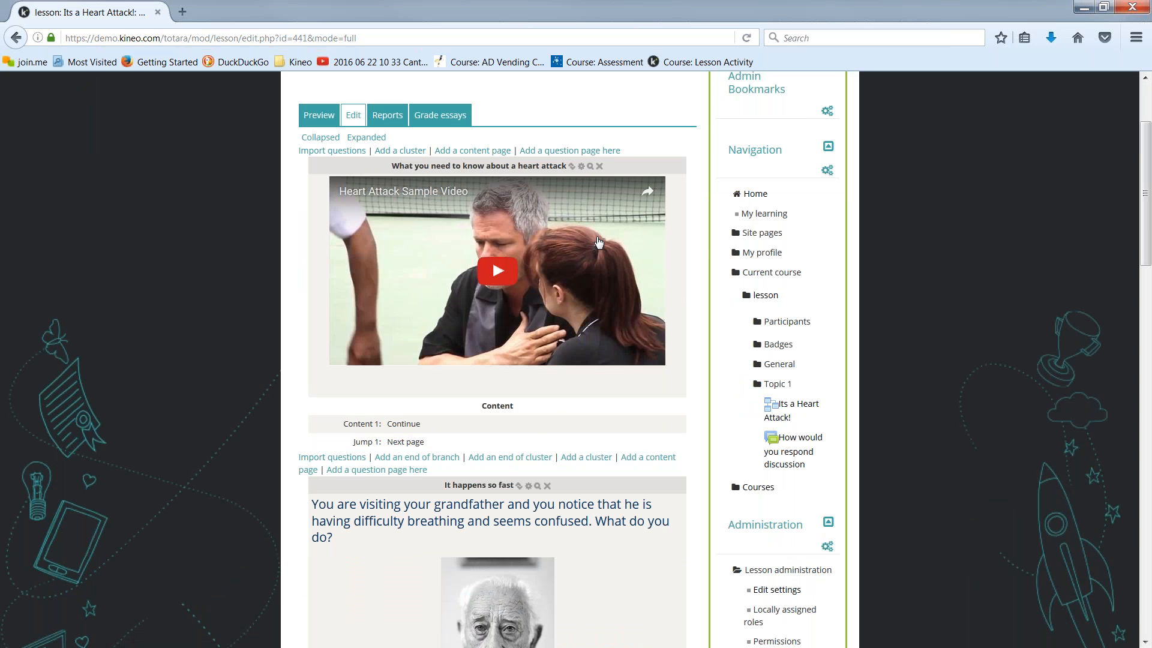
pyautogui.scroll(-1, 598, 242)
pyautogui.scroll(-3, 599, 242)
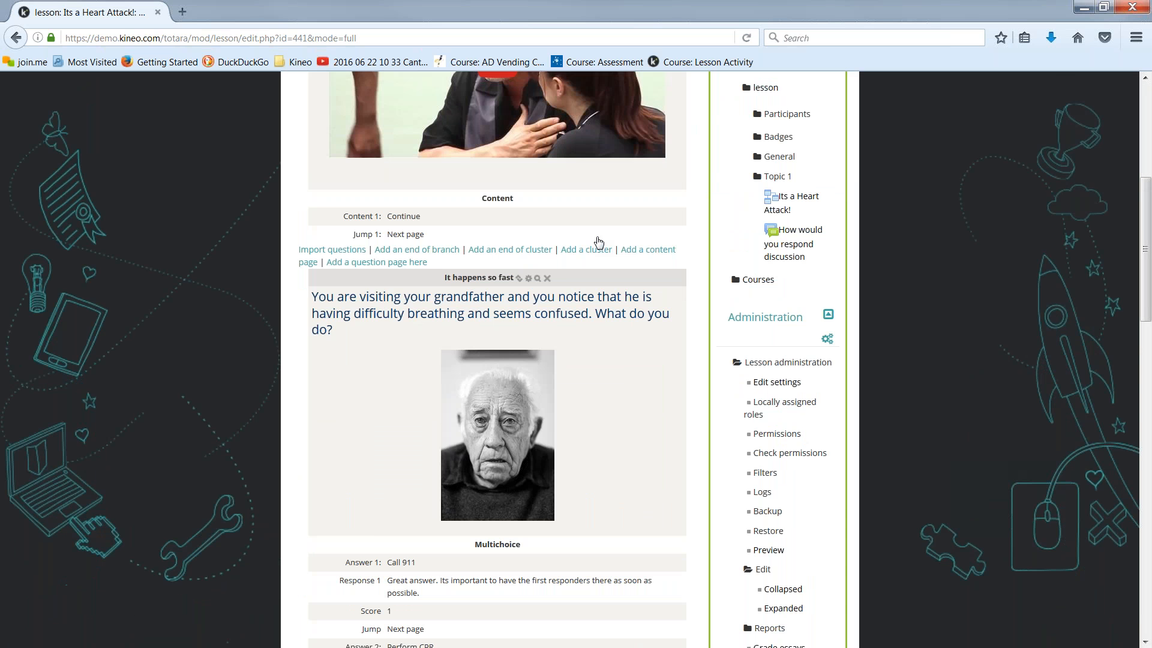
pyautogui.scroll(-1, 599, 242)
pyautogui.scroll(-7, 606, 255)
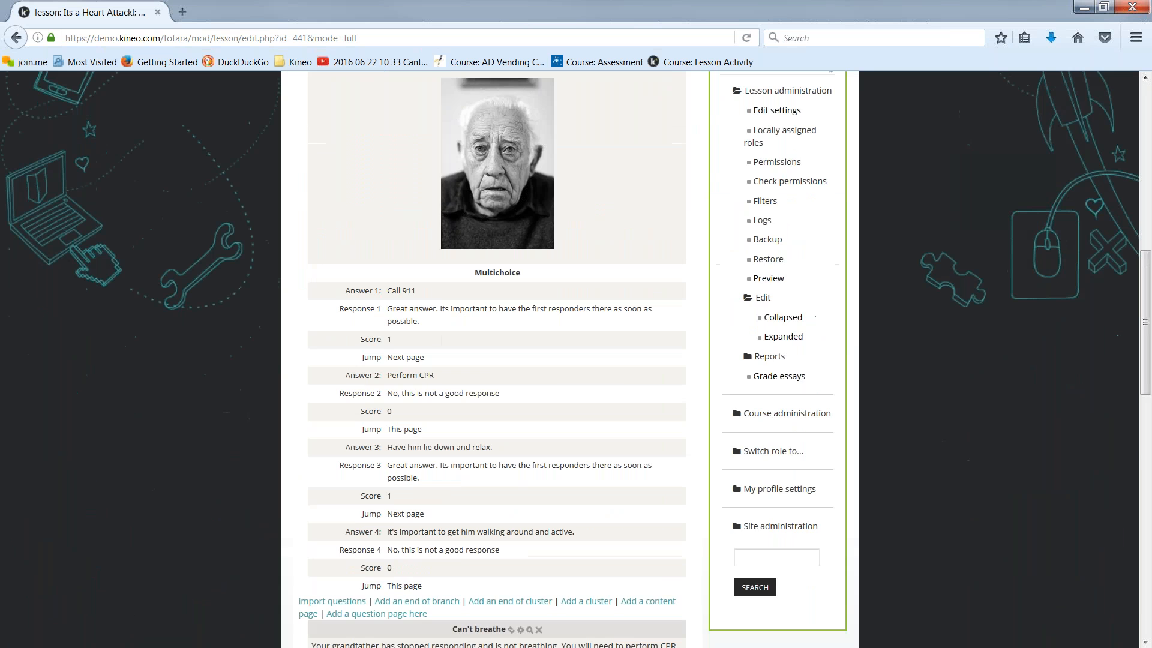
pyautogui.scroll(-2, 618, 260)
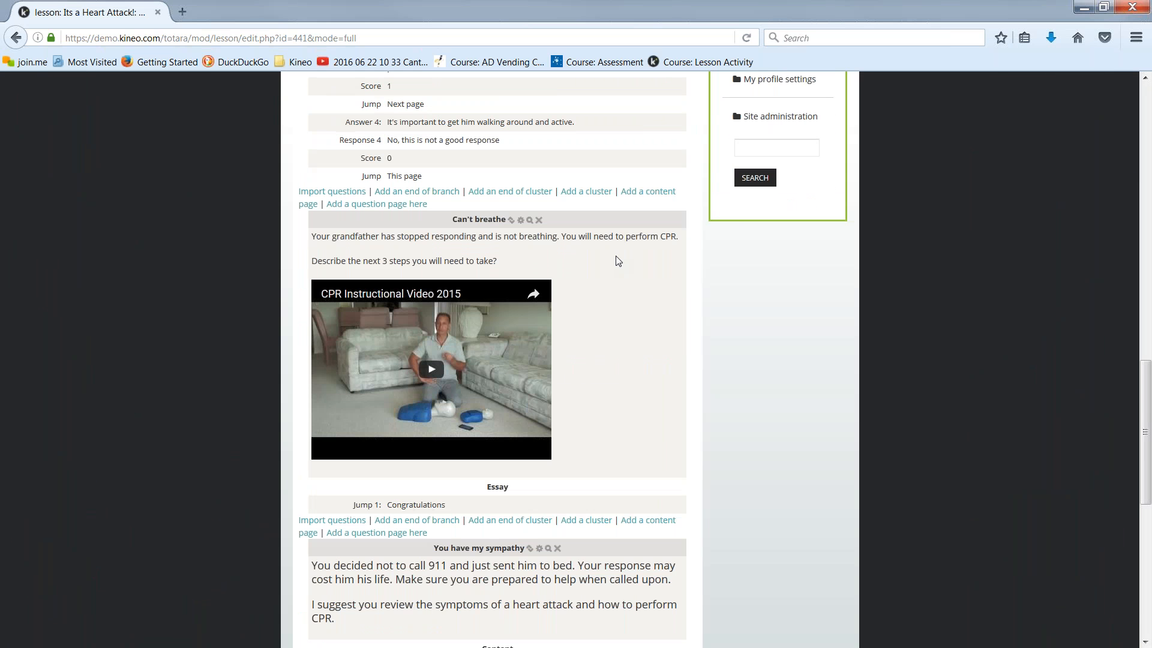
pyautogui.scroll(-3, 619, 260)
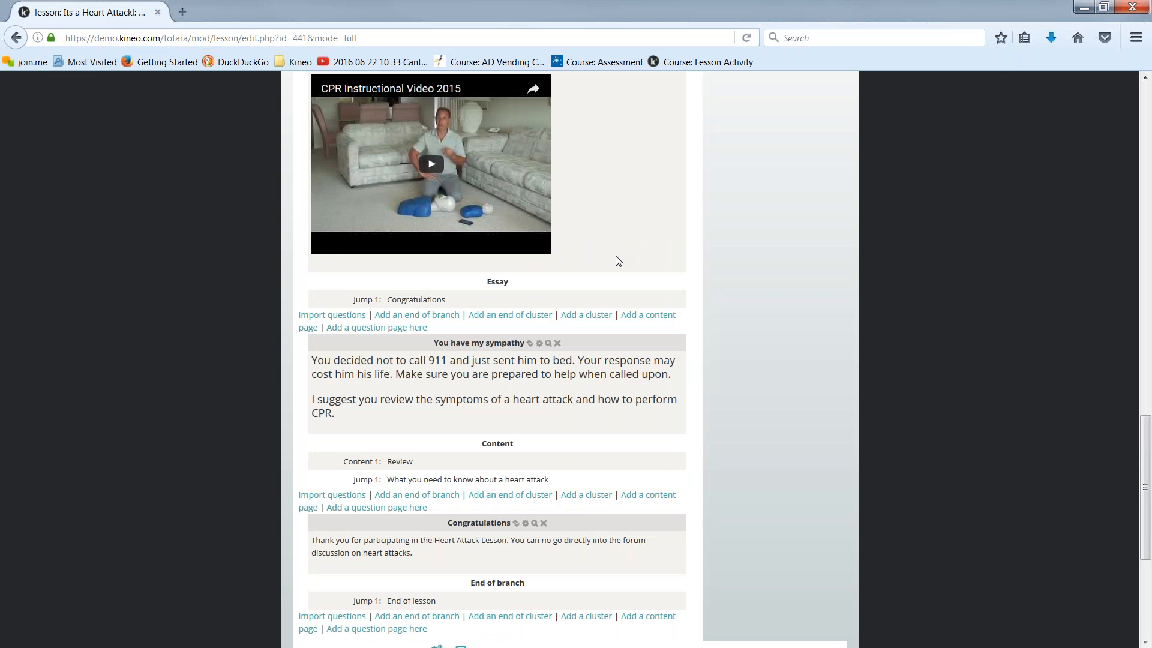
pyautogui.scroll(-3, 618, 261)
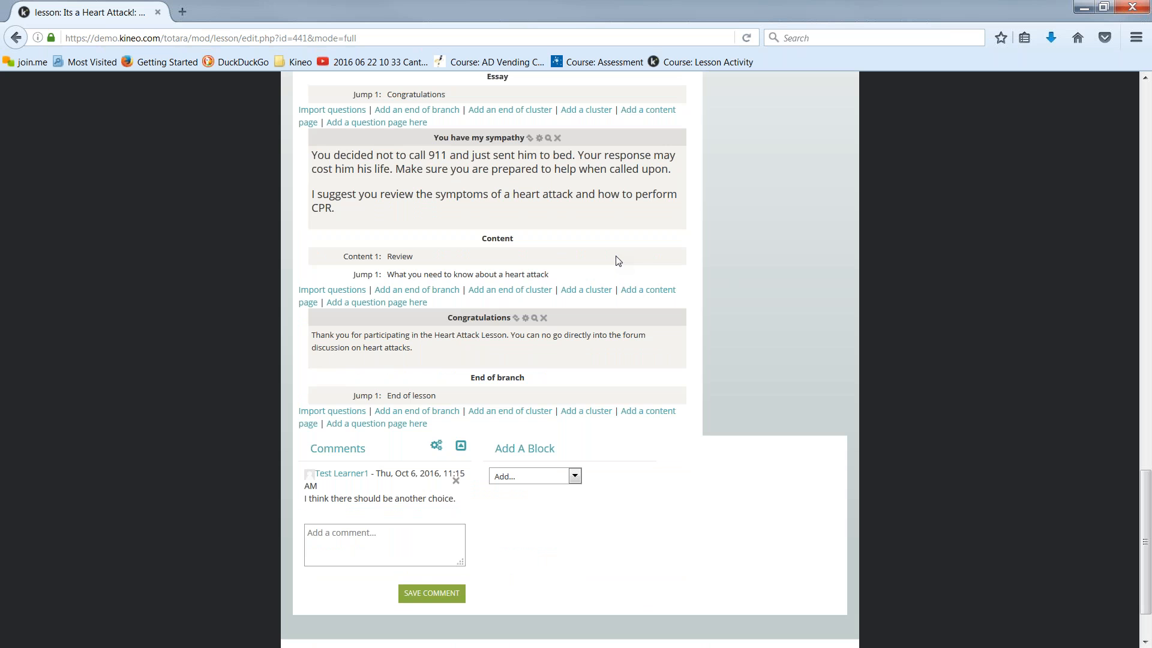
pyautogui.scroll(2, 619, 261)
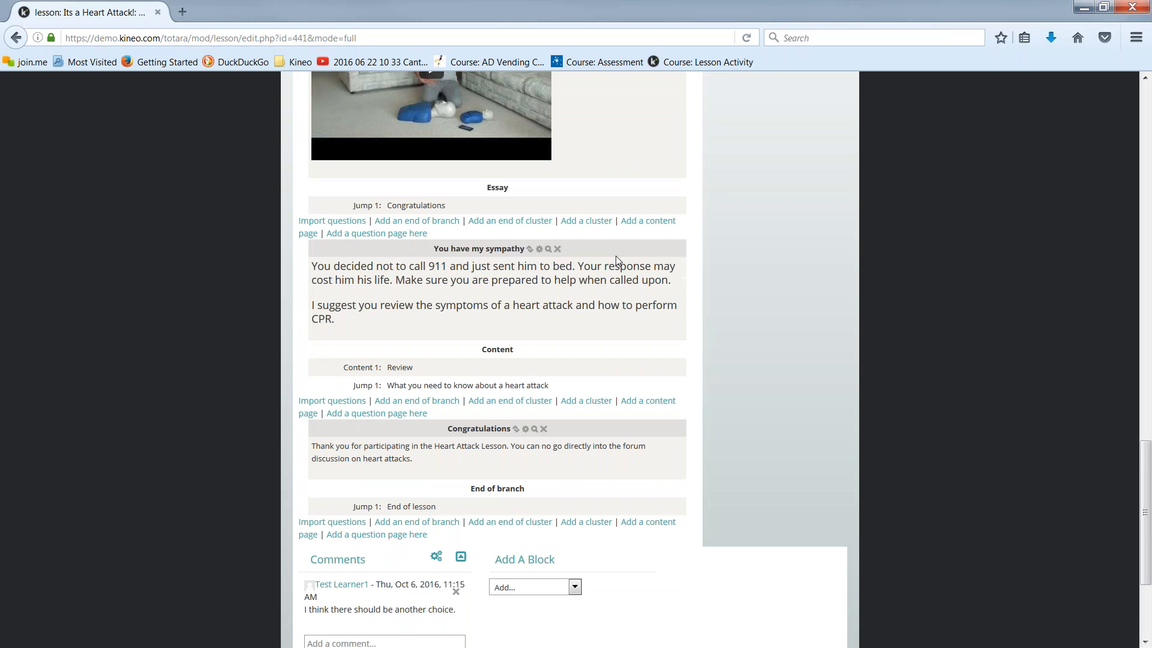
pyautogui.scroll(5, 616, 255)
pyautogui.scroll(6, 498, 359)
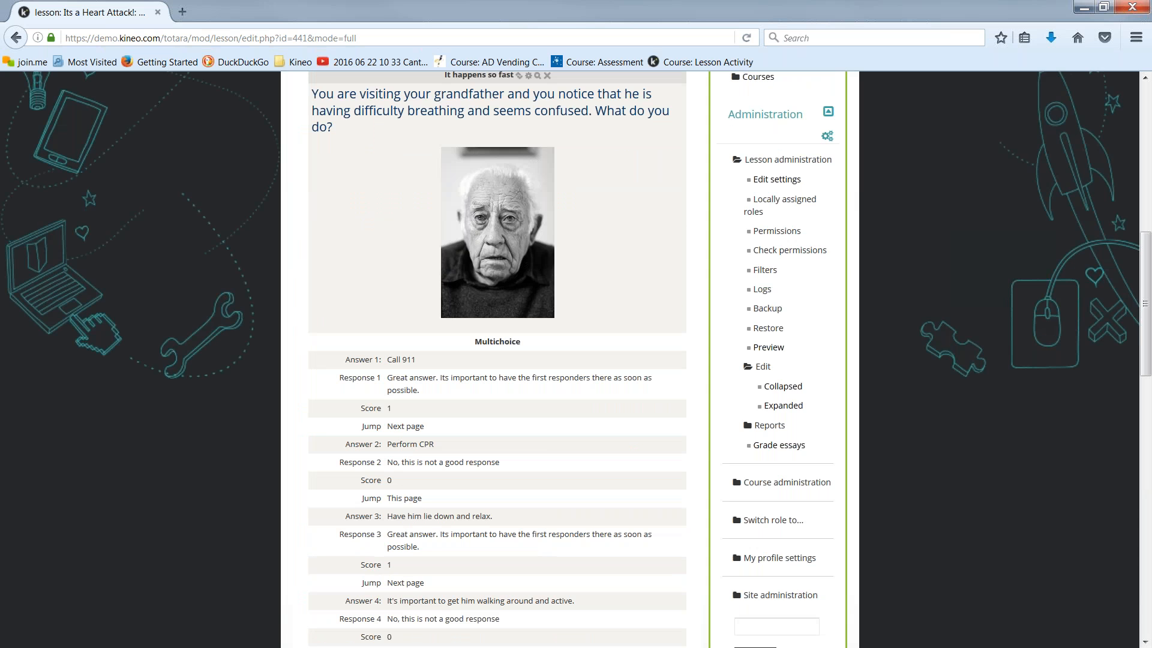
pyautogui.scroll(3, 497, 358)
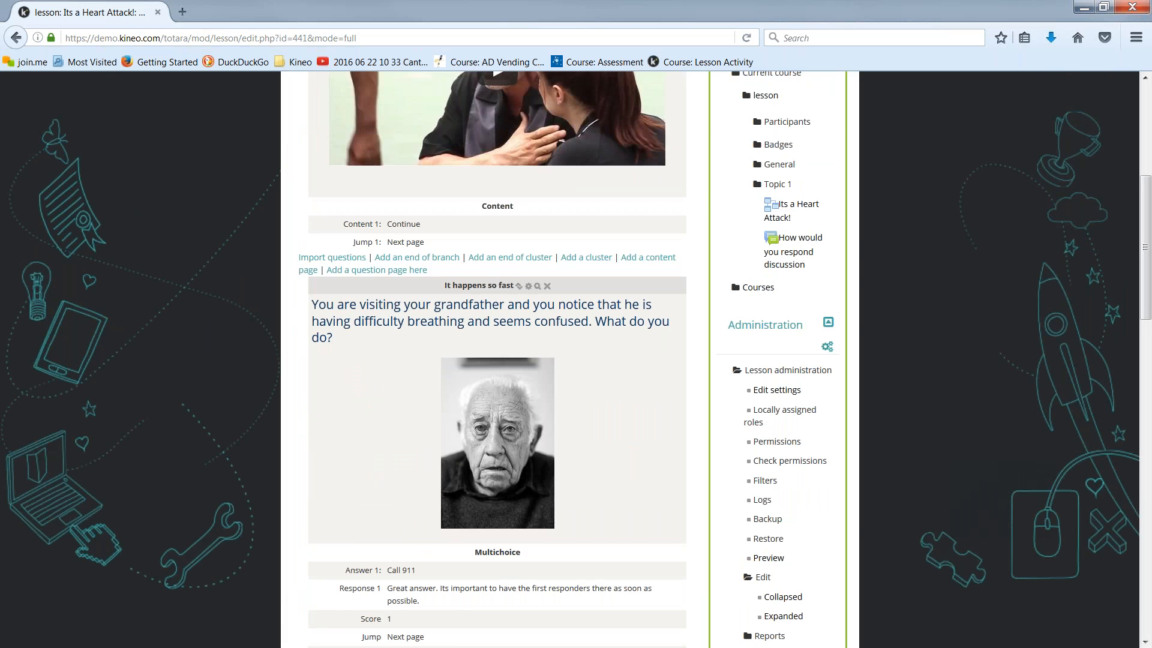
# Step: Switch the lesson pages to the collapsed view and display the page types that can be added after "It happens so fast"
pyautogui.scroll(4, 497, 359)
pyautogui.click(320, 207)
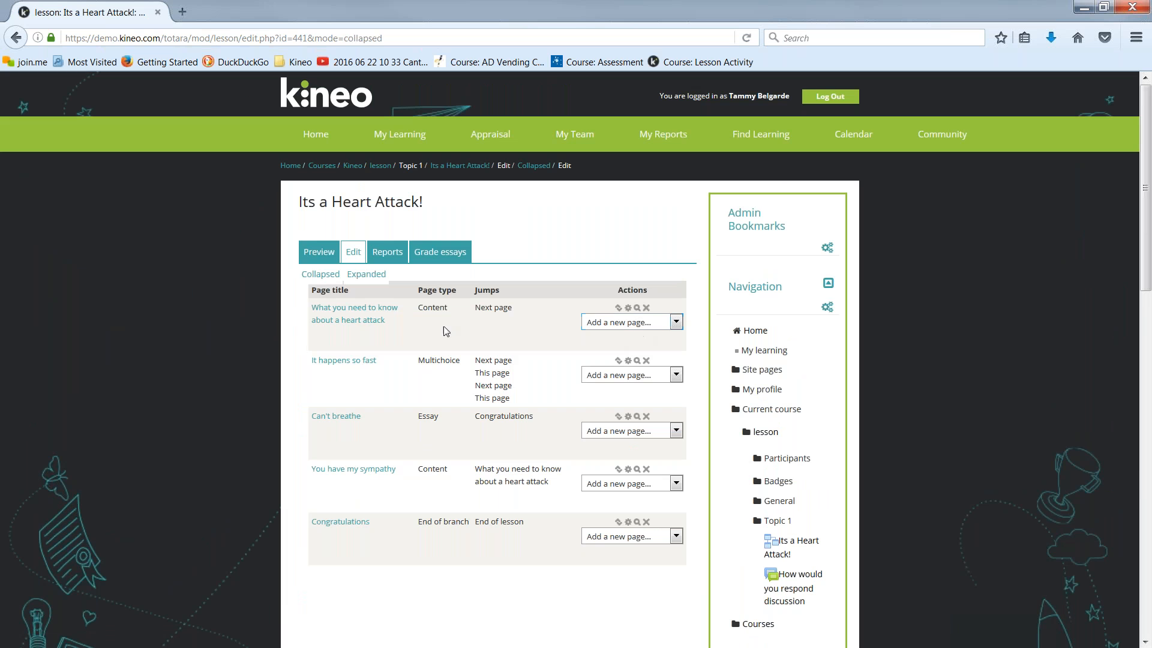
pyautogui.click(676, 375)
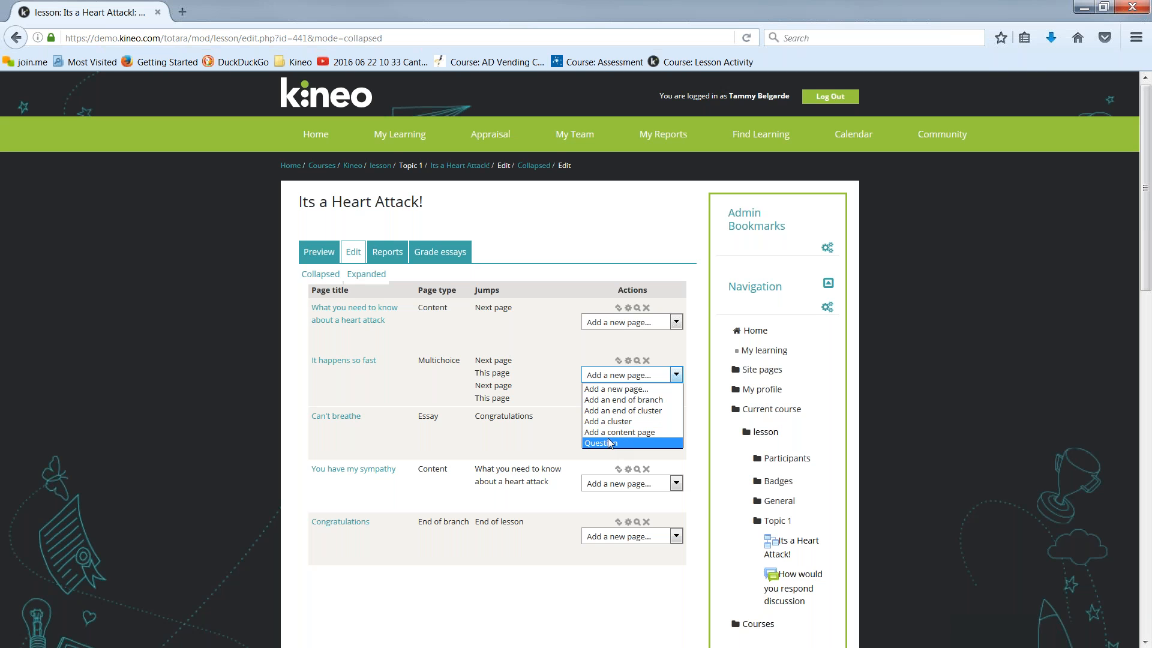
# Step: Review the lesson's report overview of learner attempts and open the detailed statistics
pyautogui.click(388, 257)
pyautogui.click(388, 254)
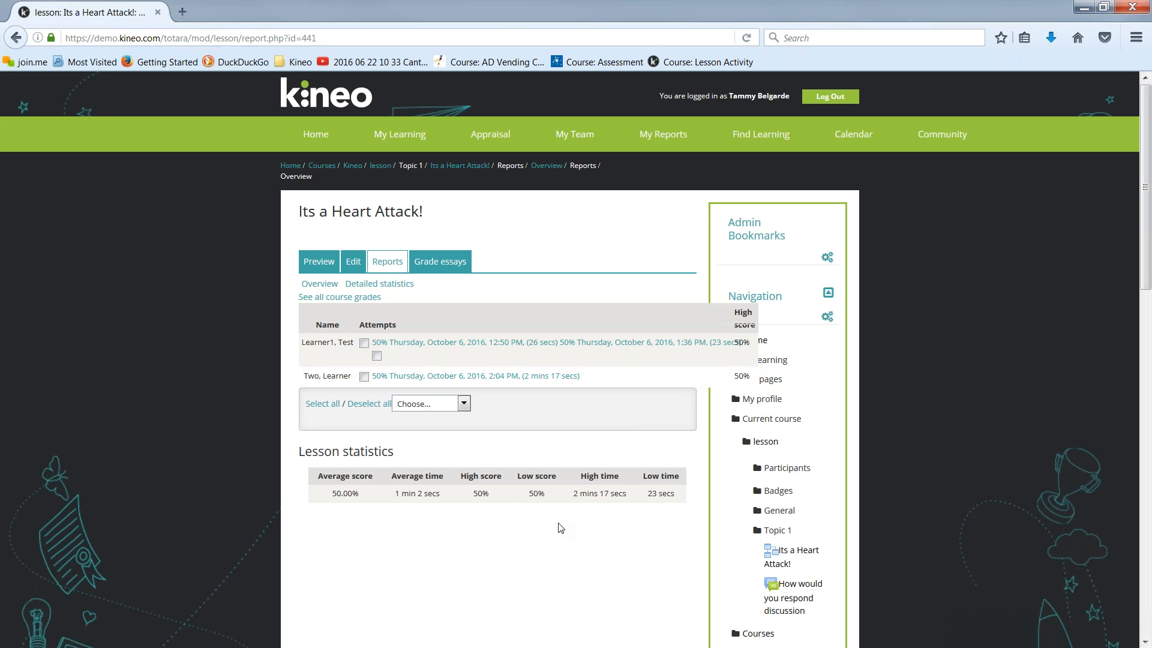
pyautogui.click(375, 283)
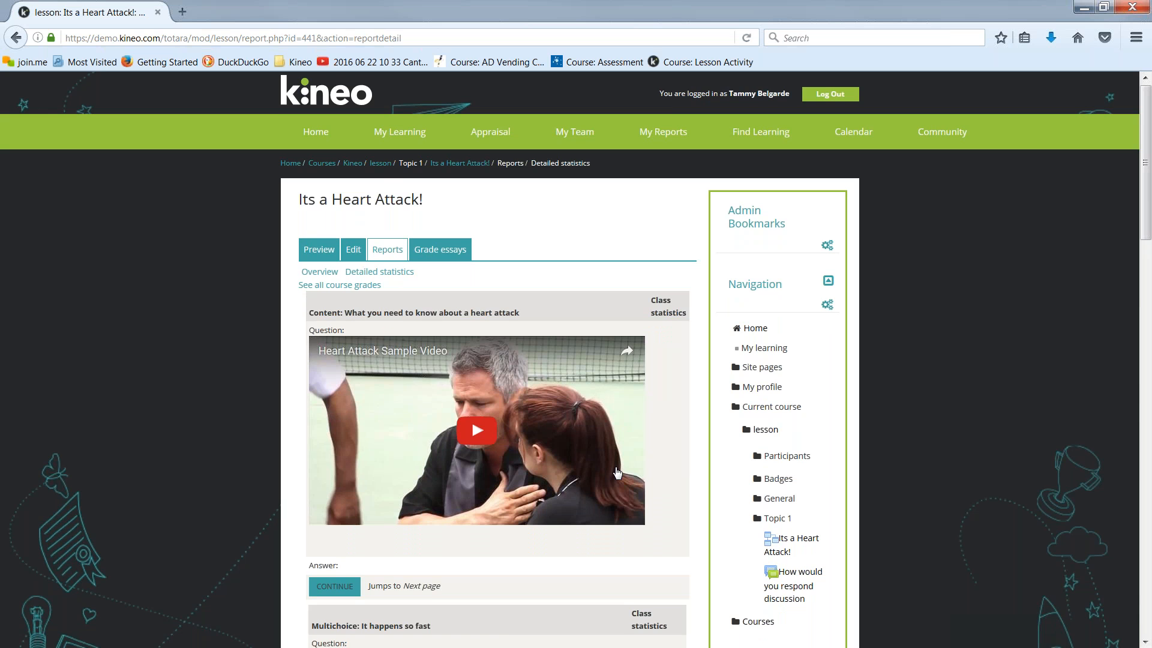
# Step: Examine the class statistics for each lesson page, especially the answer choices of the multichoice question "It happens so fast"
pyautogui.scroll(-3, 617, 472)
pyautogui.scroll(-1, 603, 464)
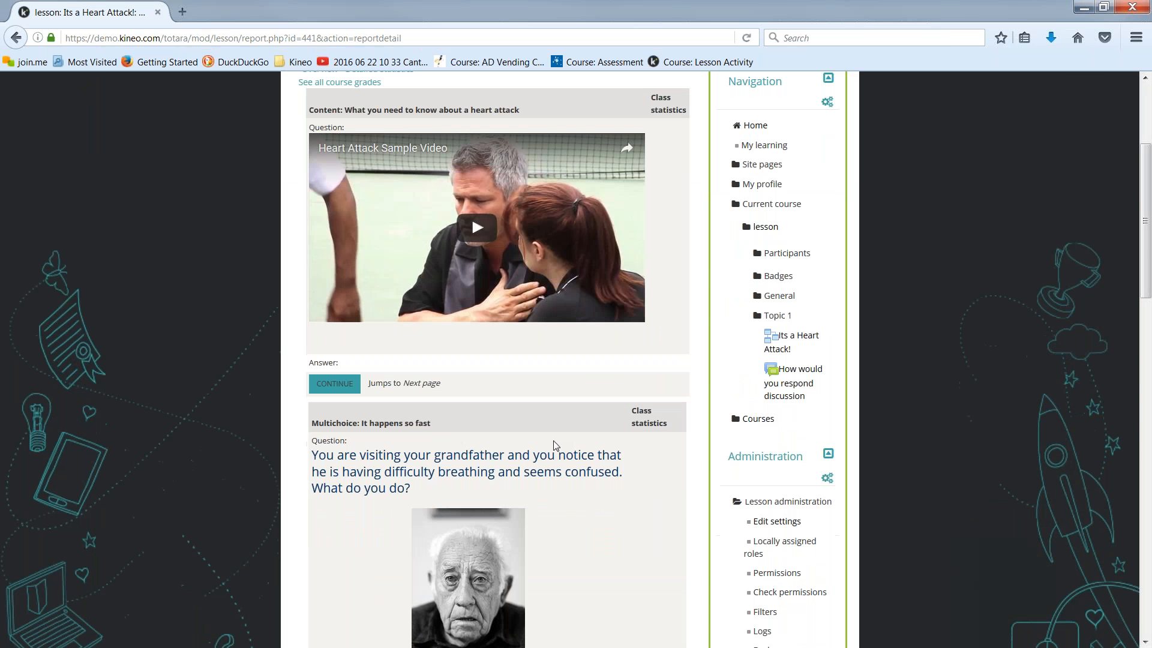
pyautogui.scroll(-4, 555, 445)
pyautogui.scroll(-3, 570, 443)
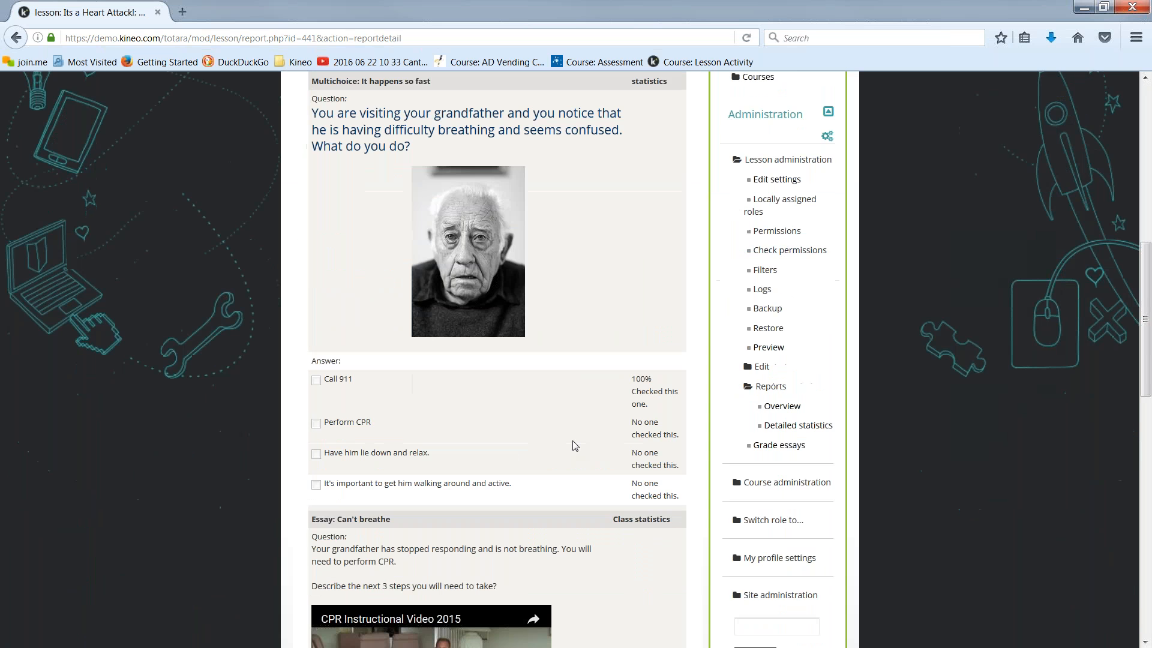
pyautogui.scroll(1, 380, 397)
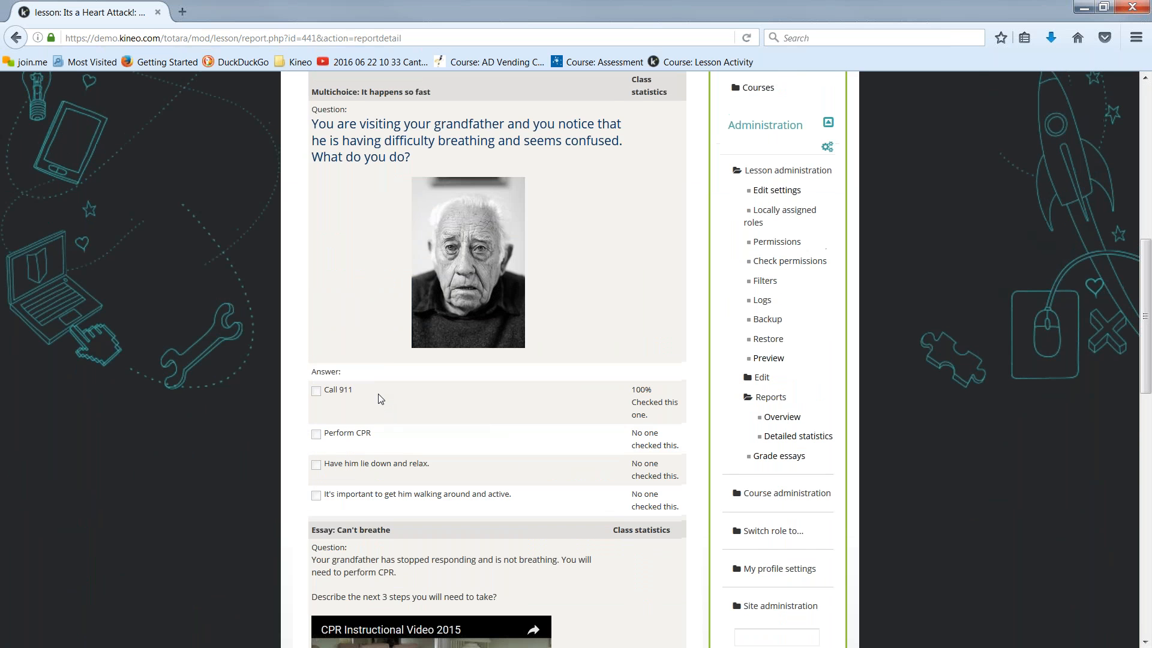
pyautogui.scroll(1, 394, 424)
pyautogui.scroll(-1, 394, 424)
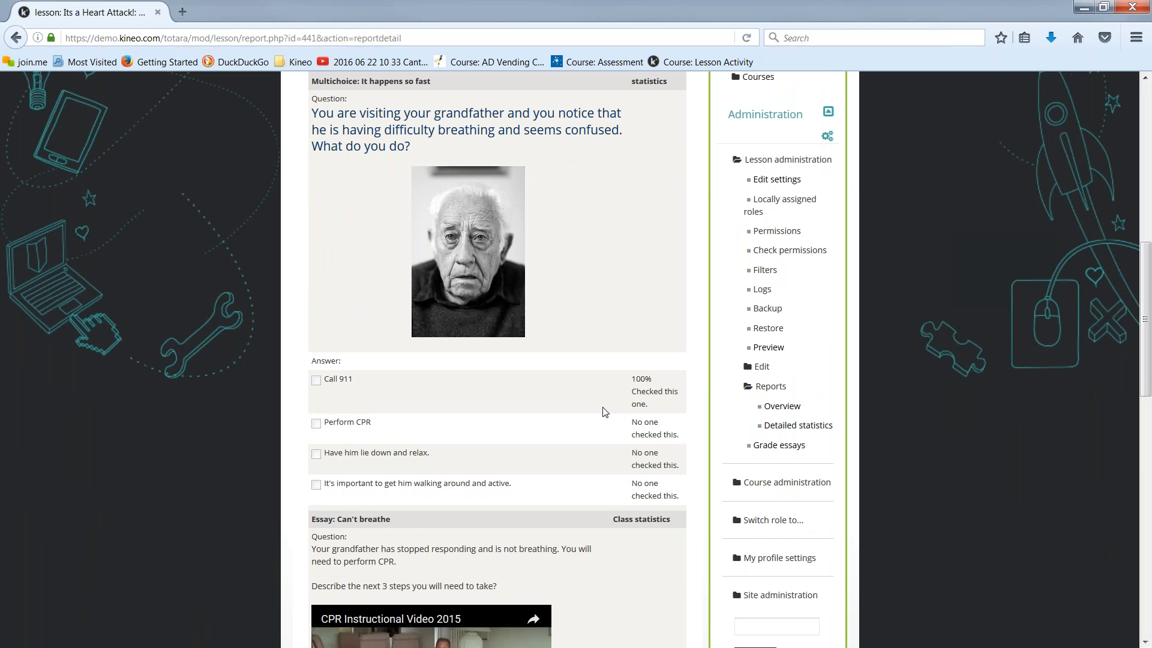
pyautogui.scroll(-1, 604, 412)
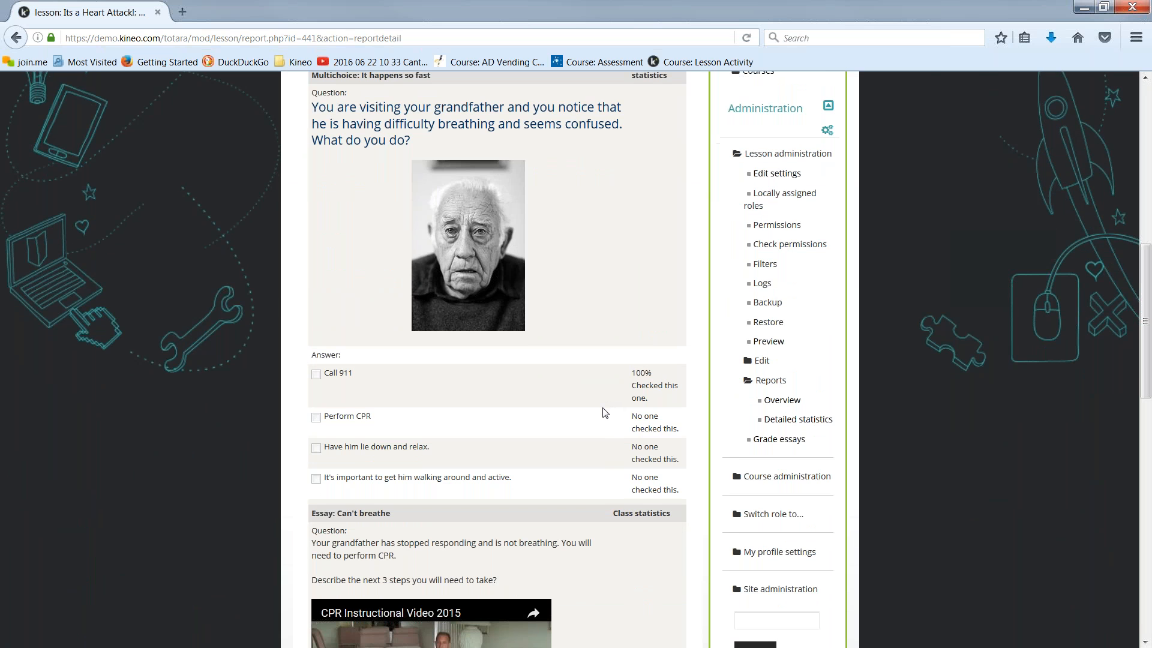
pyautogui.scroll(-10, 605, 413)
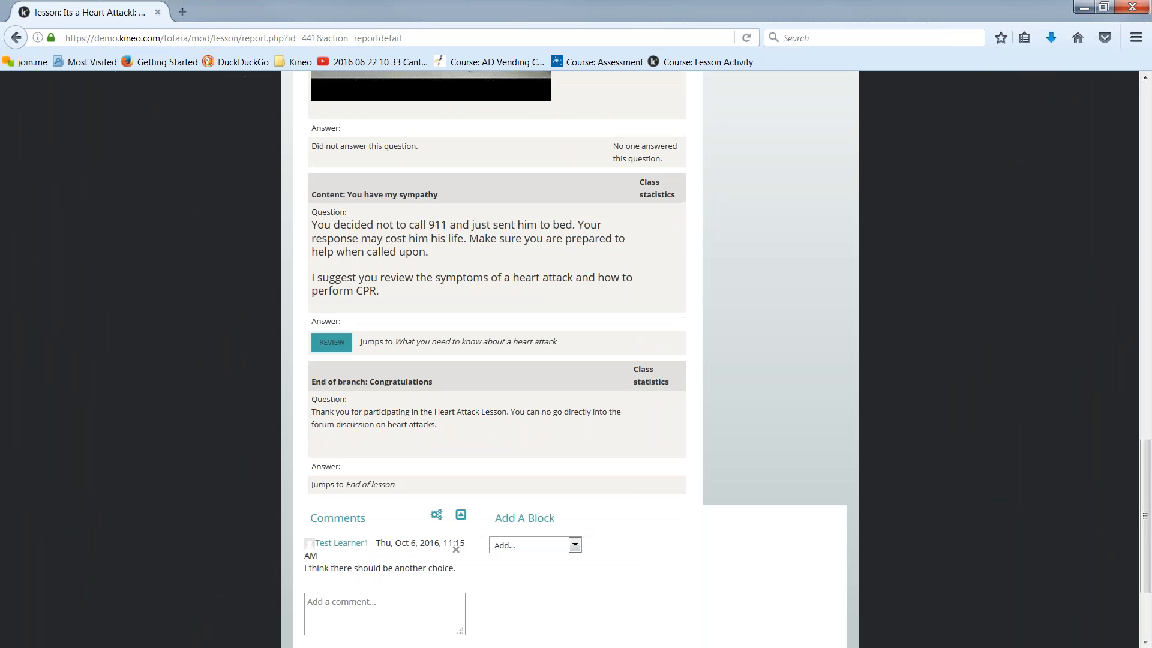
pyautogui.scroll(1, 604, 412)
pyautogui.scroll(7, 605, 412)
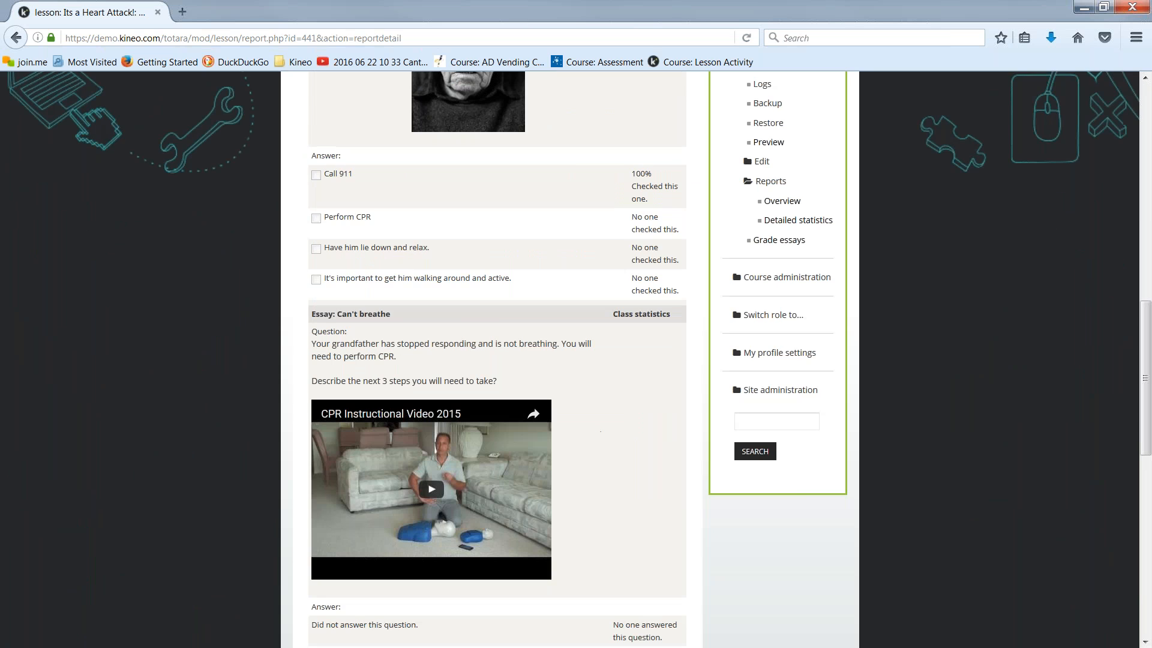
pyautogui.scroll(7, 605, 412)
pyautogui.scroll(3, 605, 412)
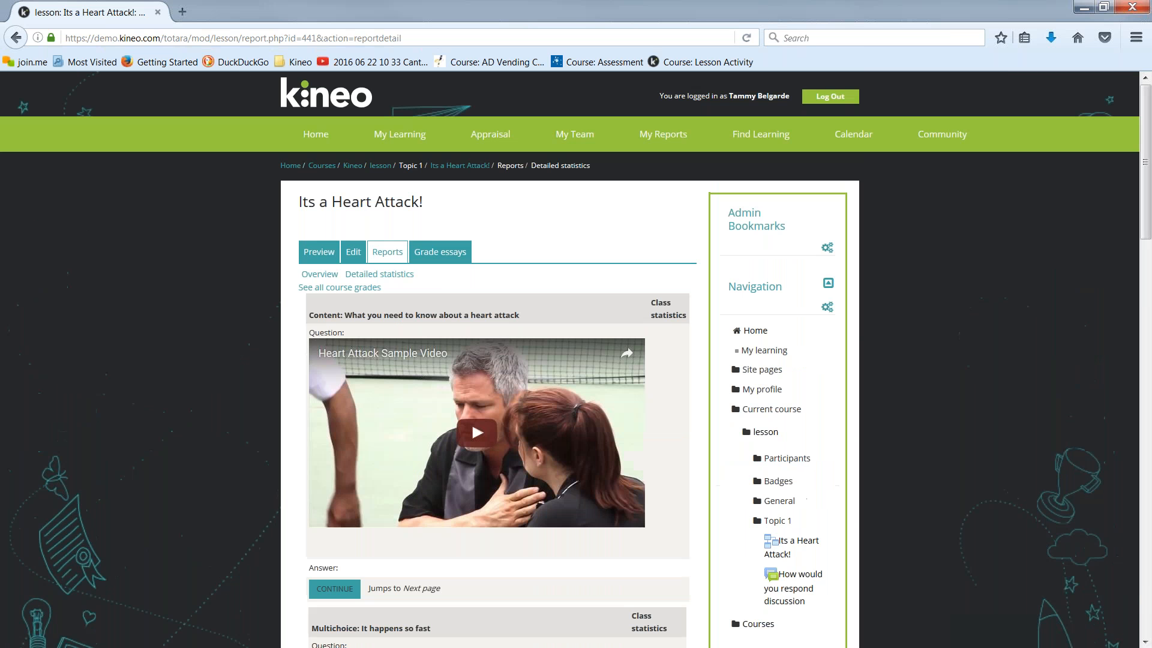
# Step: Review the list of learner essays for grading and return to the lesson's page list in edit mode
pyautogui.click(441, 252)
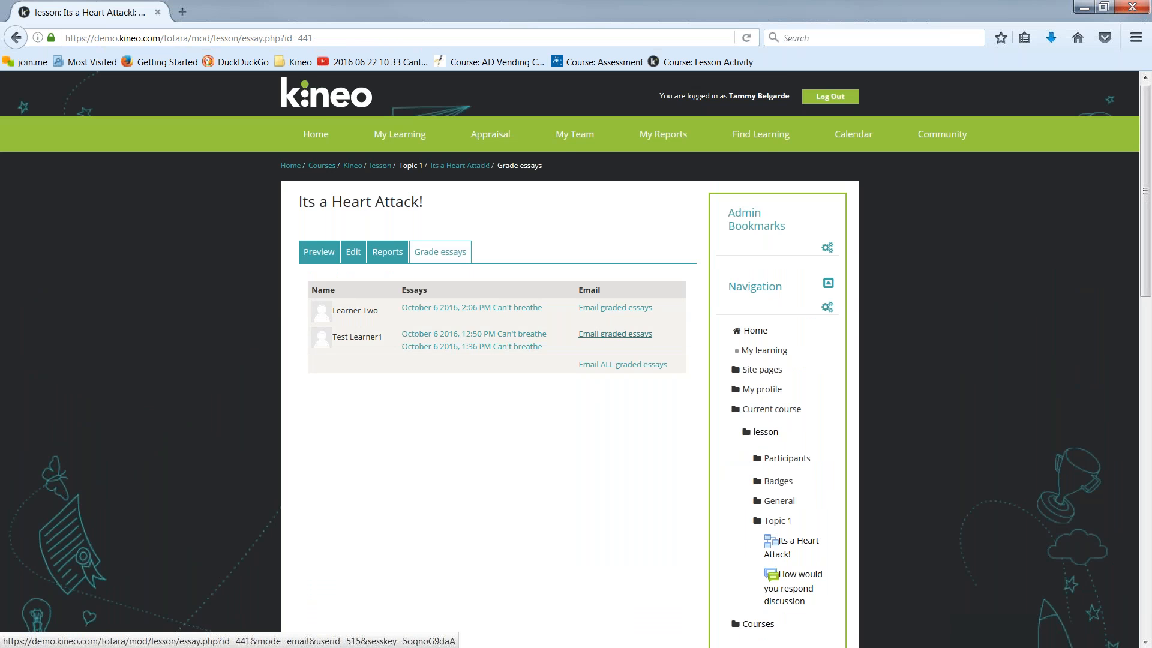
pyautogui.scroll(-2, 638, 342)
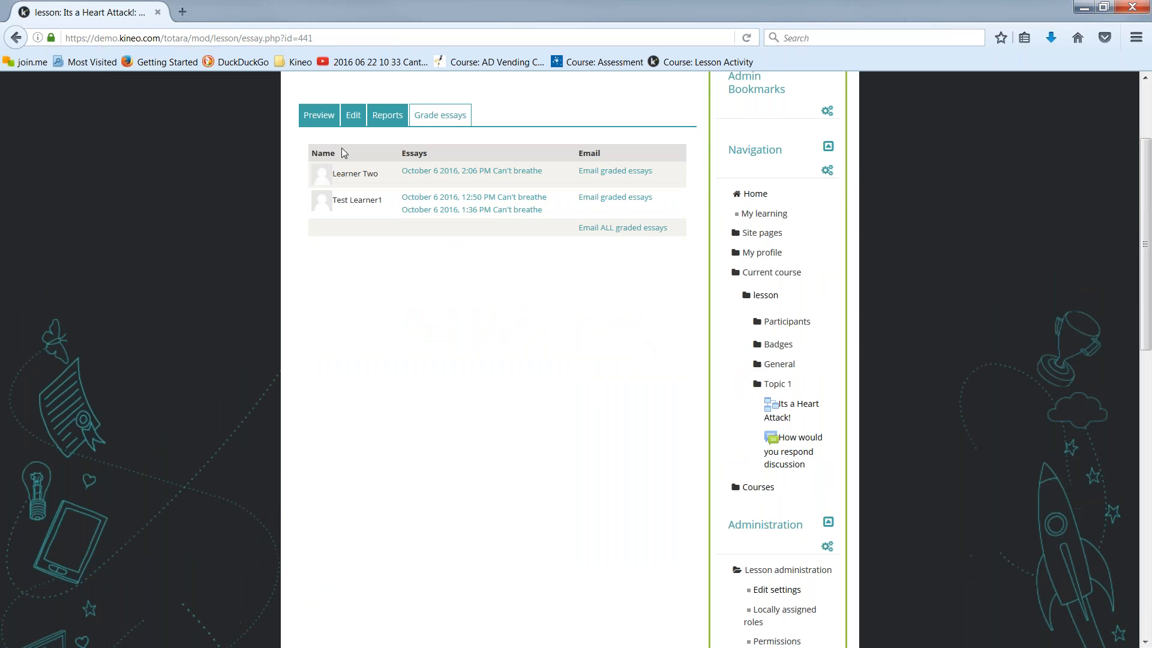
pyautogui.click(353, 115)
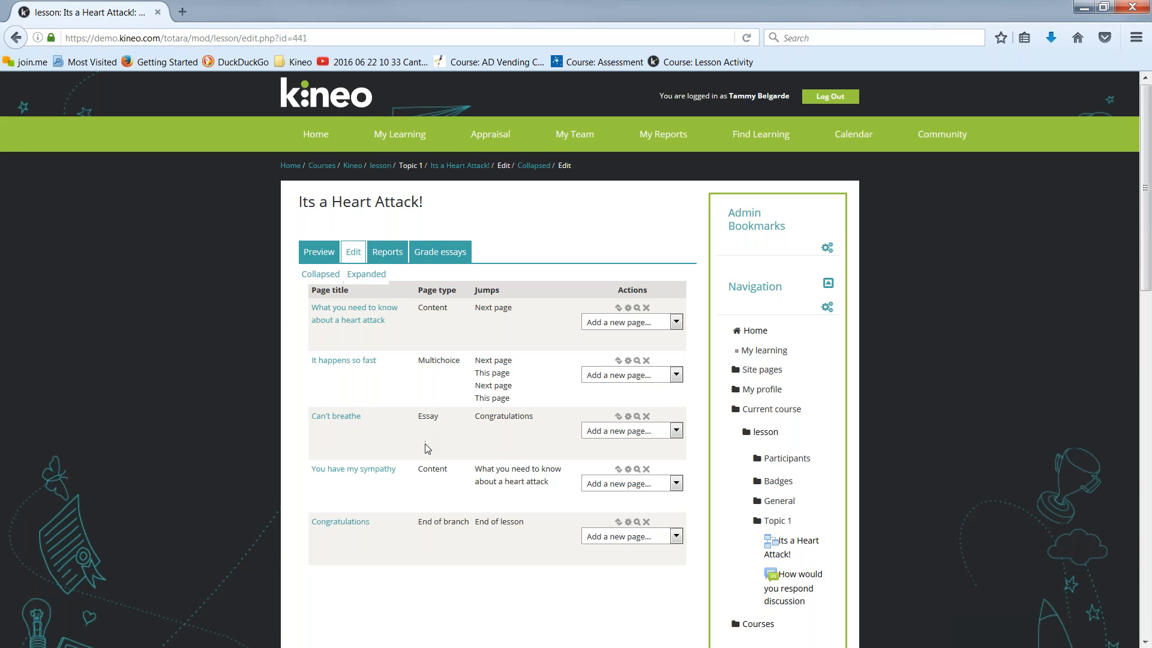
# Step: Open the settings of the "Its a Heart Attack!" lesson and expand all of their sections
pyautogui.scroll(-3, 427, 449)
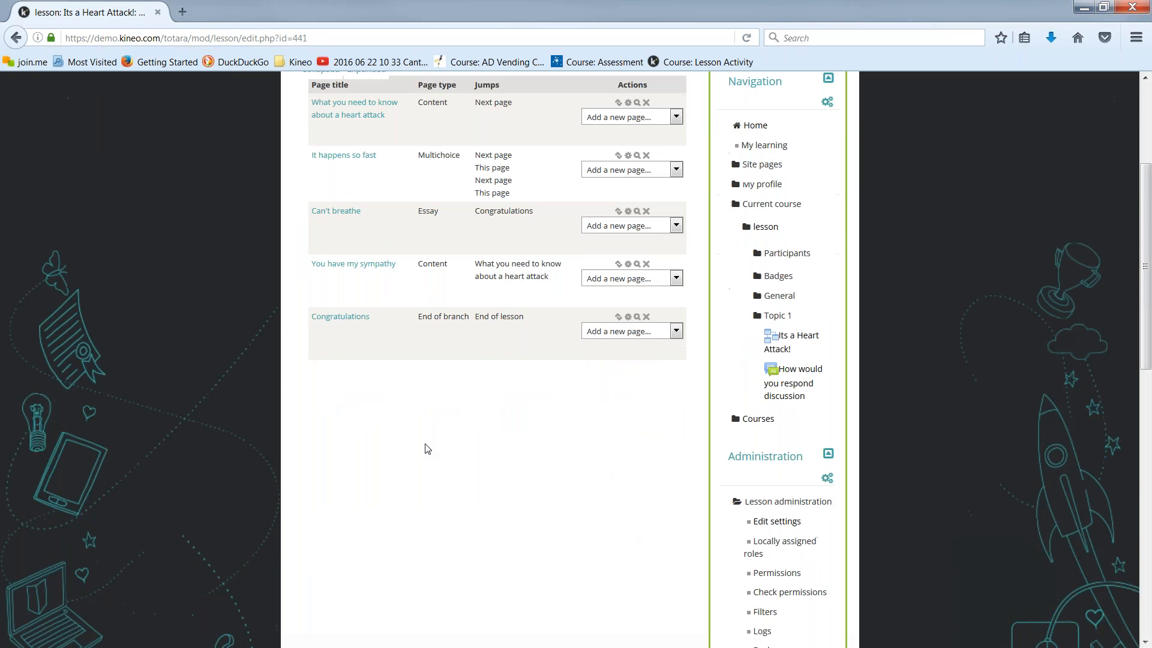
pyautogui.scroll(-2, 427, 449)
pyautogui.scroll(-1, 427, 449)
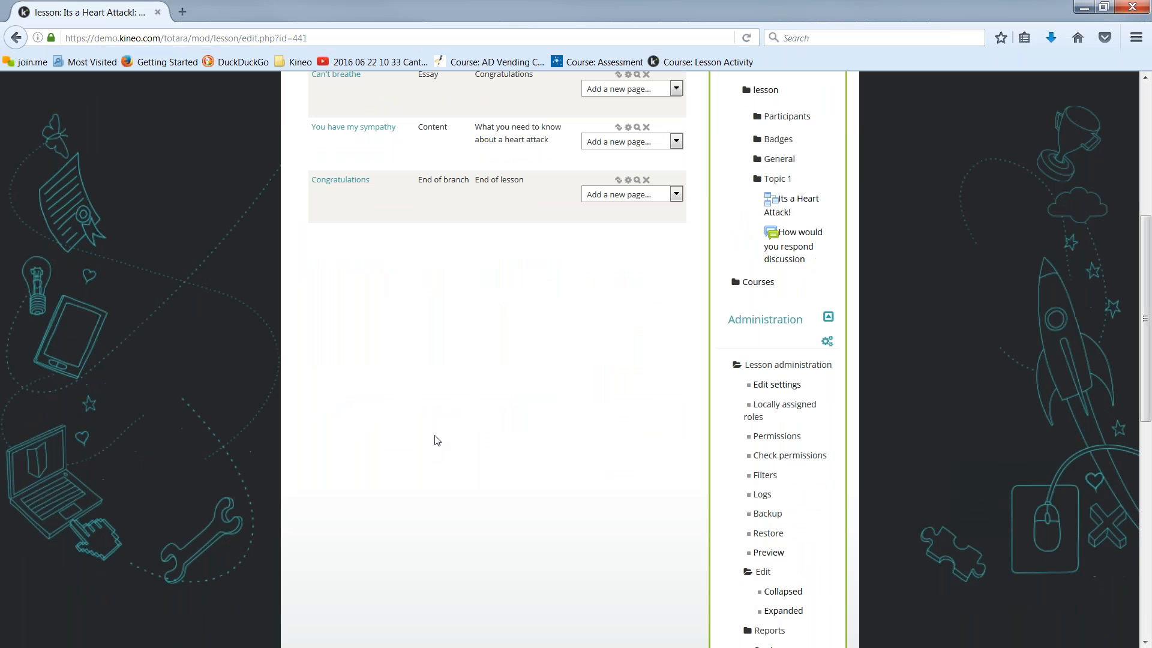
pyautogui.click(794, 386)
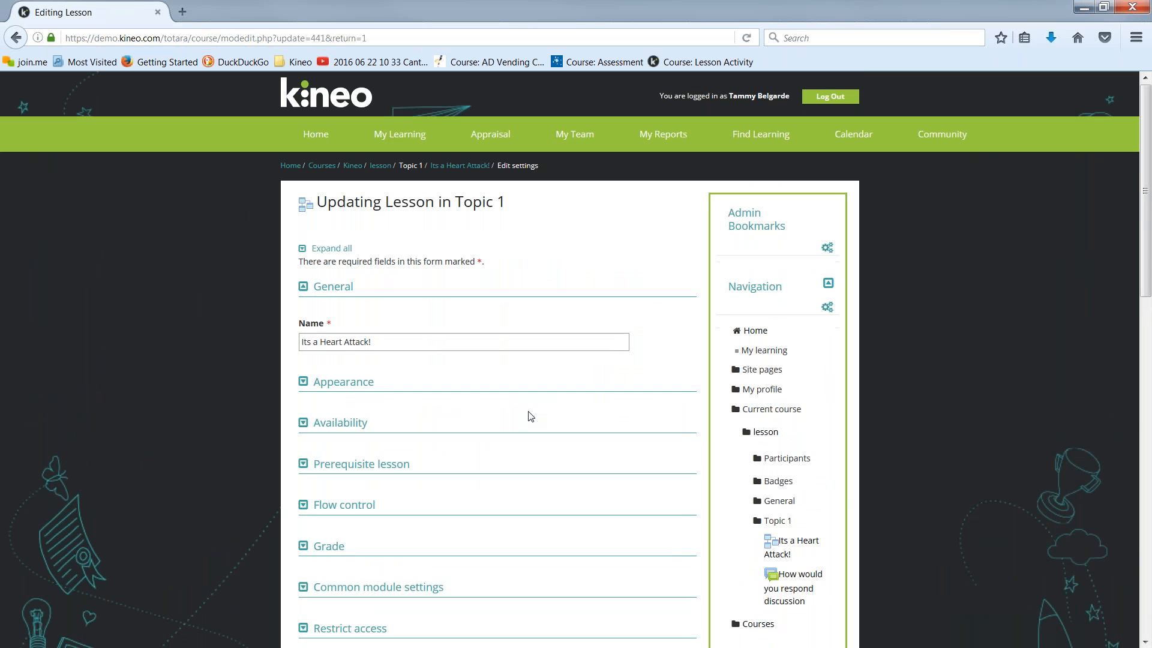
pyautogui.click(338, 248)
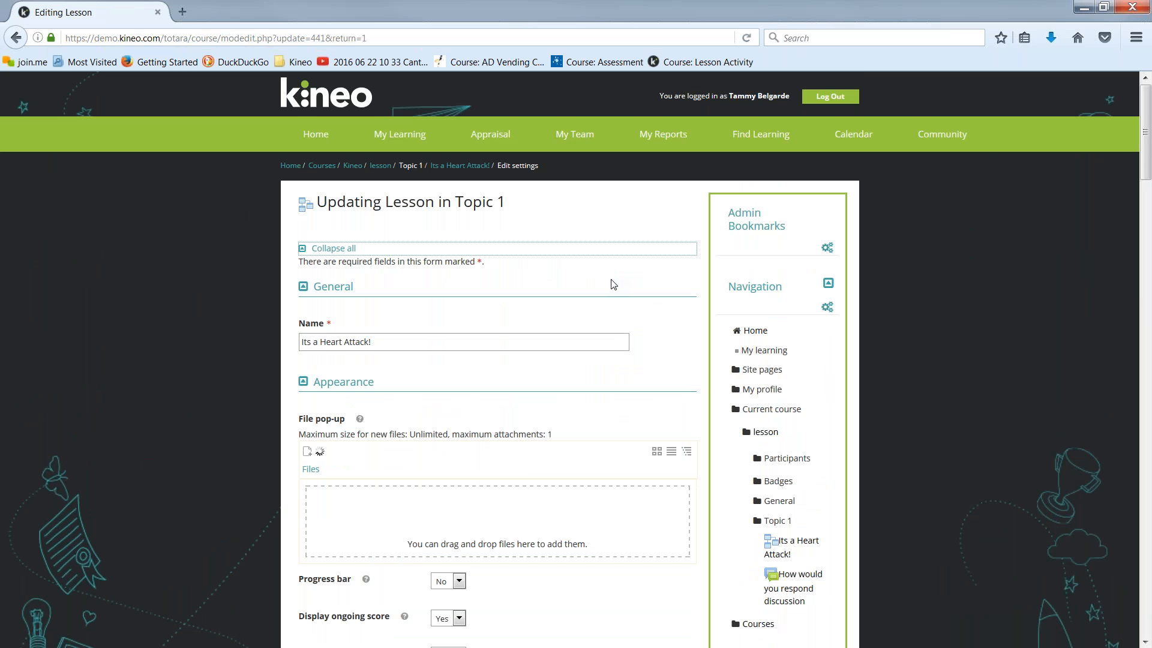
# Step: Examine the lesson's appearance, availability, prerequisite and flow control settings, including the link to the next activity
pyautogui.scroll(-1, 613, 284)
pyautogui.scroll(-5, 614, 285)
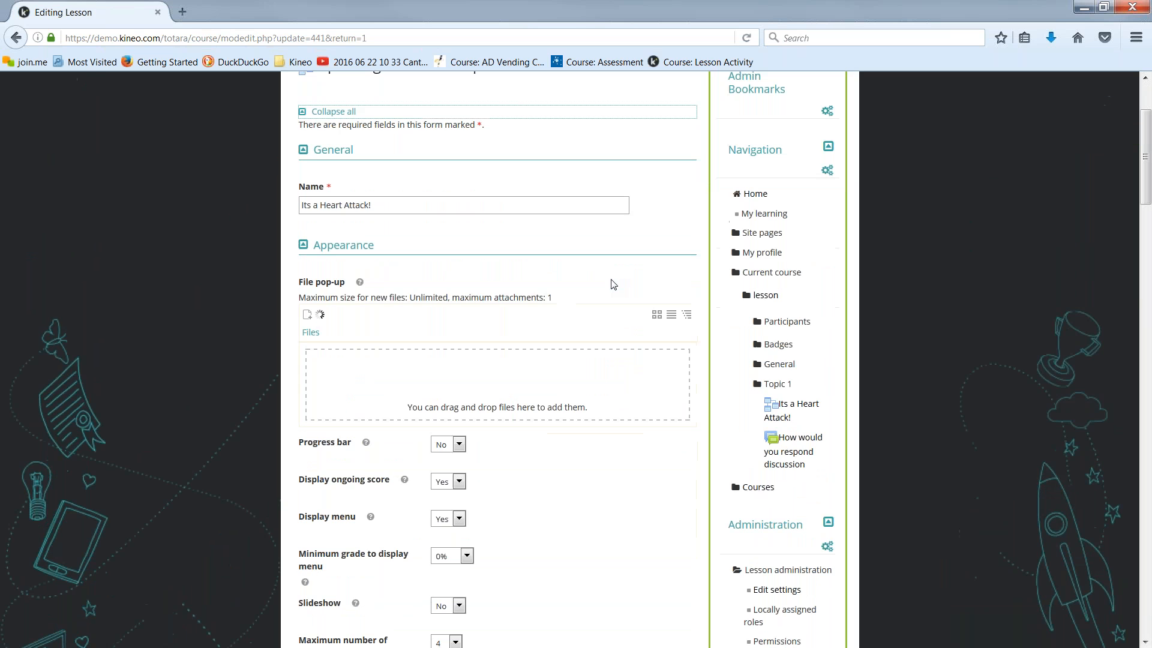
pyautogui.scroll(-4, 613, 285)
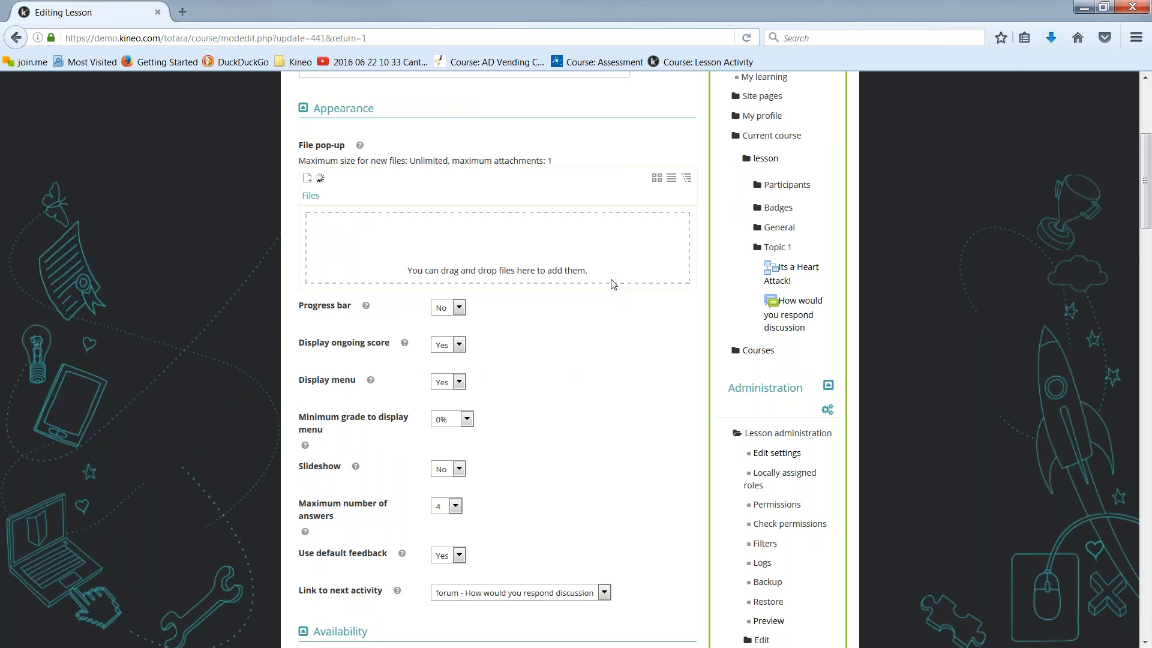
pyautogui.scroll(-1, 613, 284)
pyautogui.scroll(-4, 613, 284)
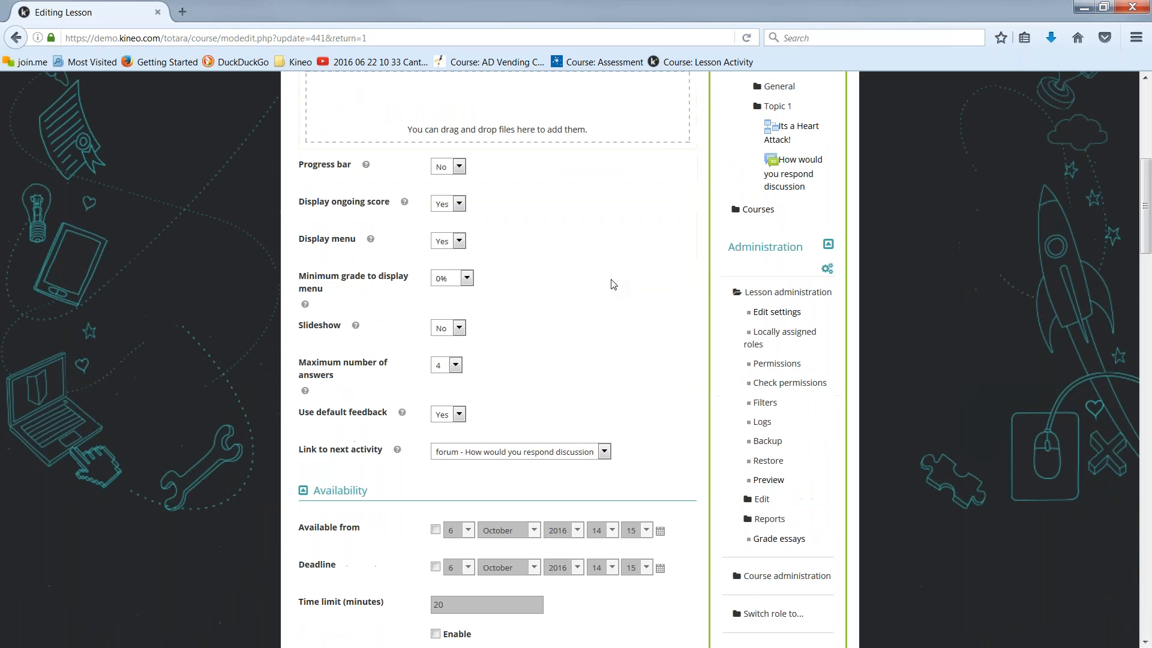
pyautogui.scroll(-9, 613, 284)
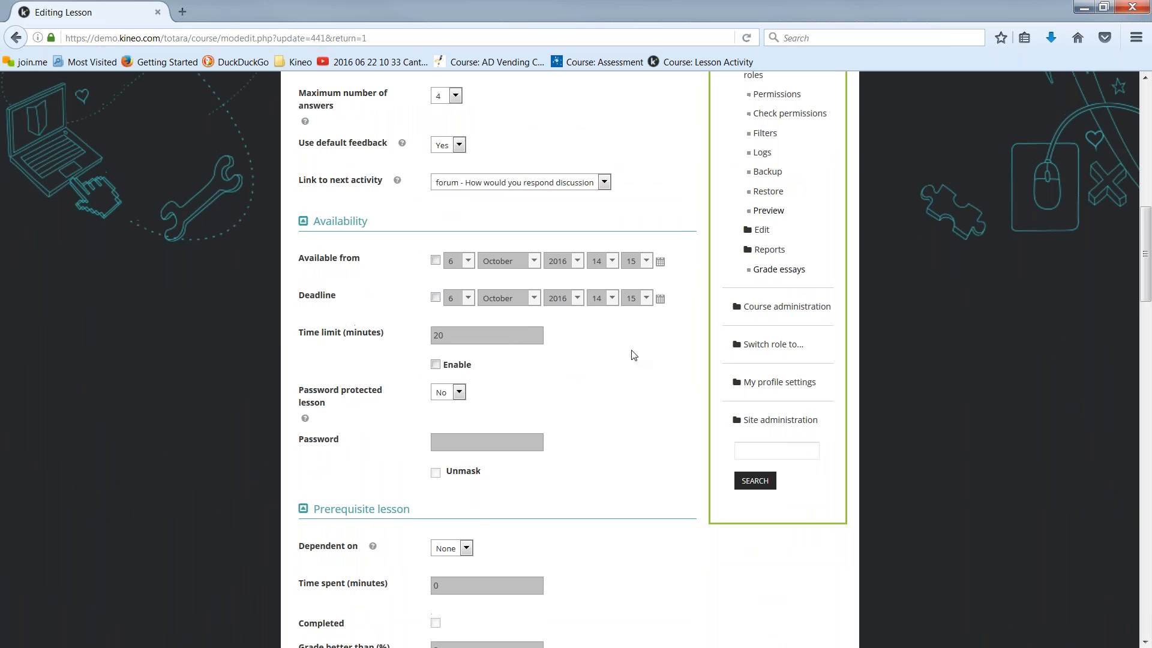
pyautogui.scroll(-3, 634, 355)
pyautogui.scroll(-2, 634, 355)
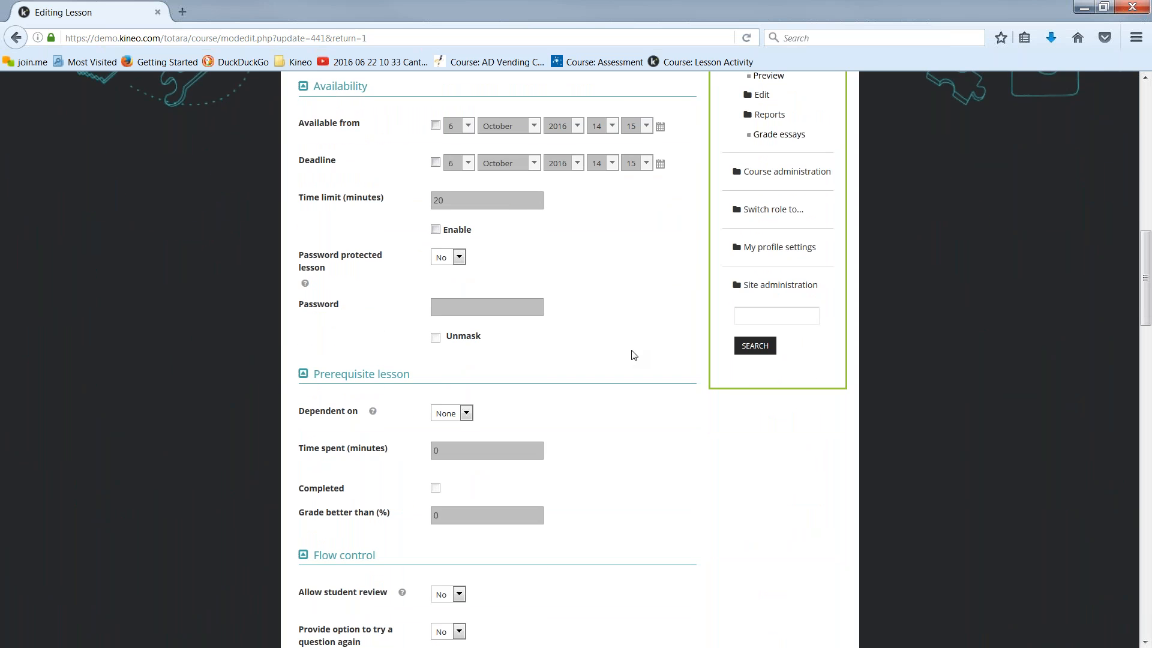
# Step: Leave the lesson settings without saving and go back to the main page of the "lesson" course
pyautogui.scroll(15, 634, 355)
pyautogui.scroll(8, 634, 356)
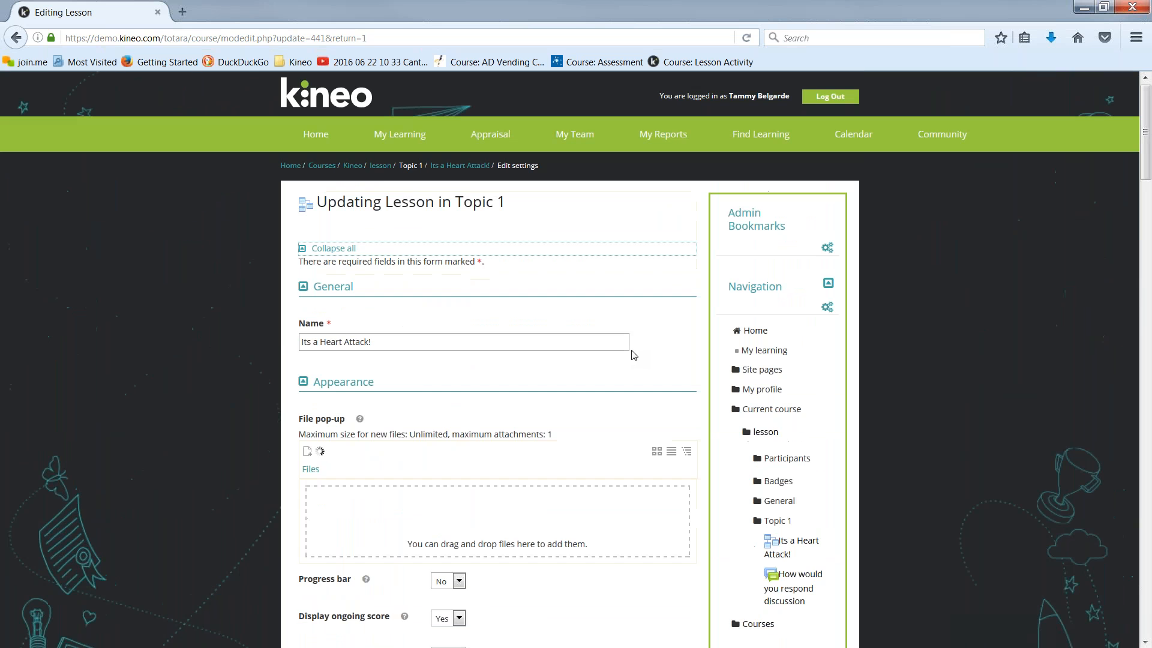
pyautogui.click(380, 166)
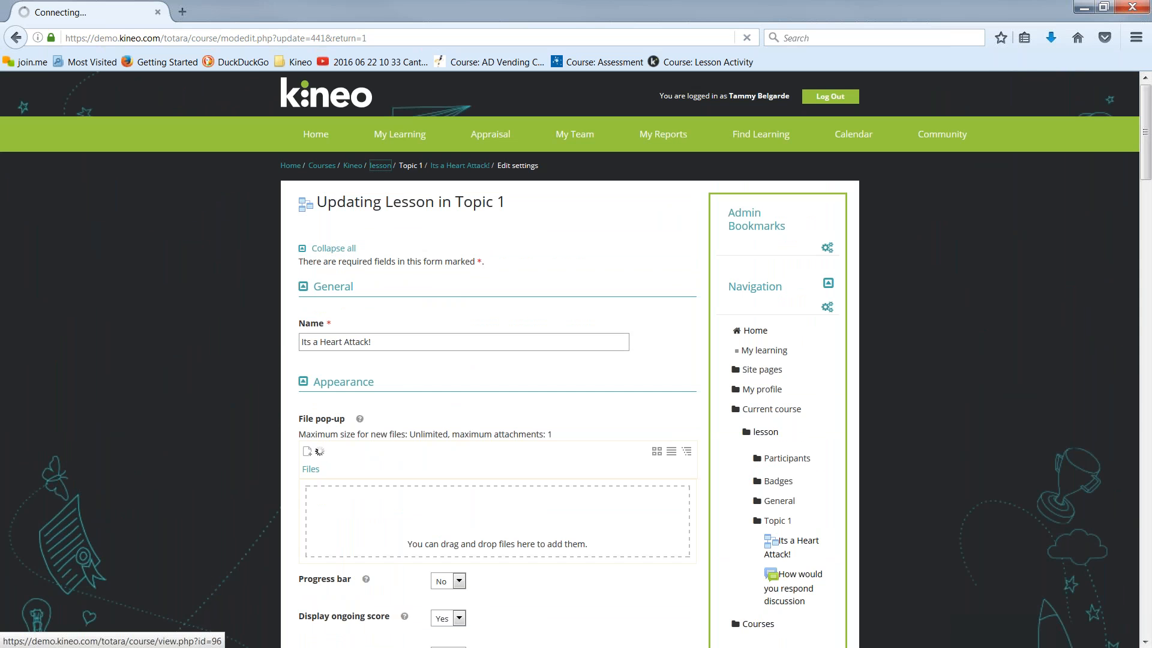